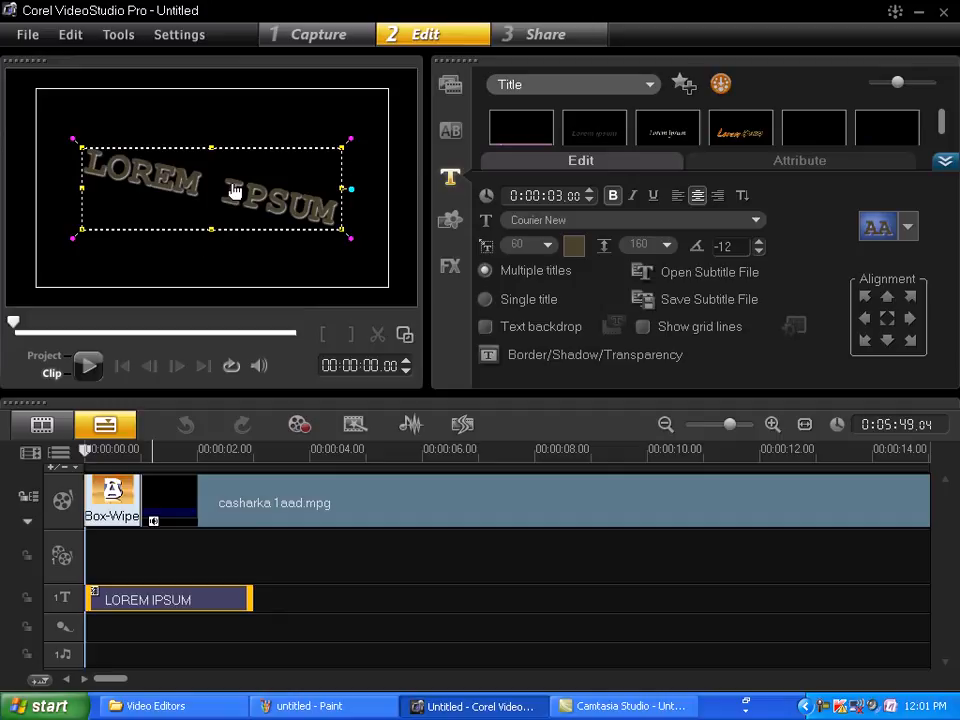
# Replace the LOREM IPSUM placeholder text in the title with "Sil-silada".
pyautogui.doubleClick(245, 194)
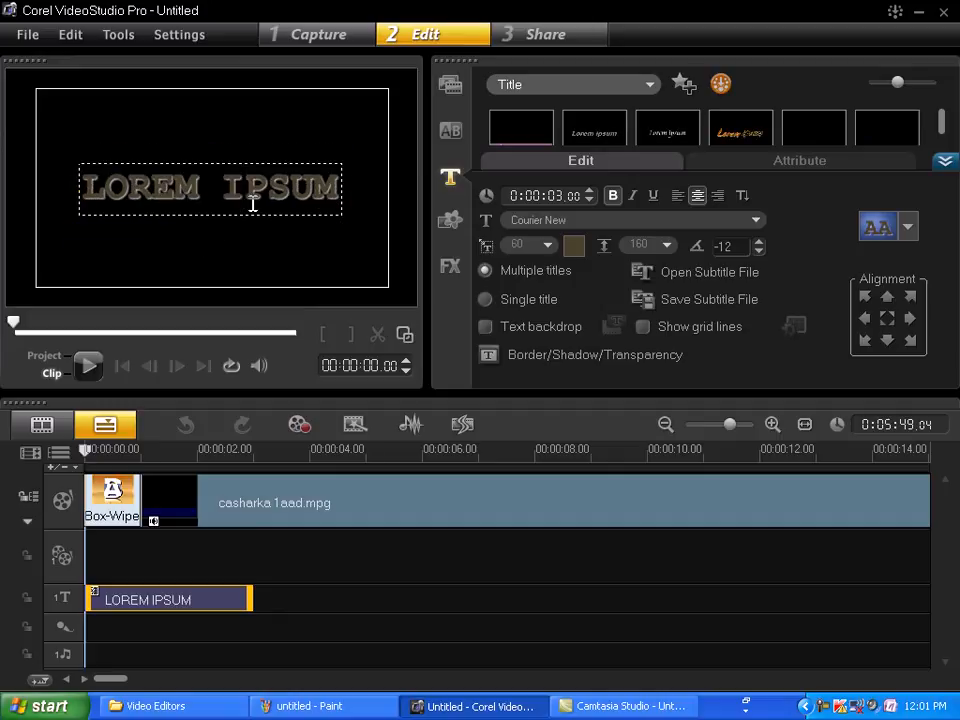
pyautogui.hotkey('ctrl', 'a')
pyautogui.press('Delete')
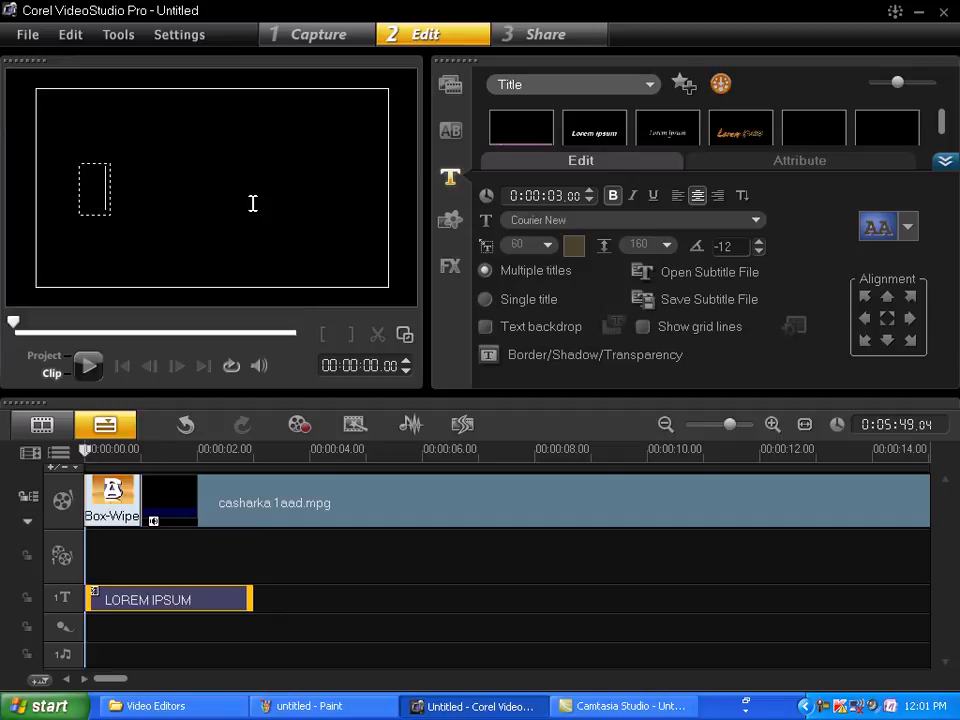
pyautogui.write('sil')
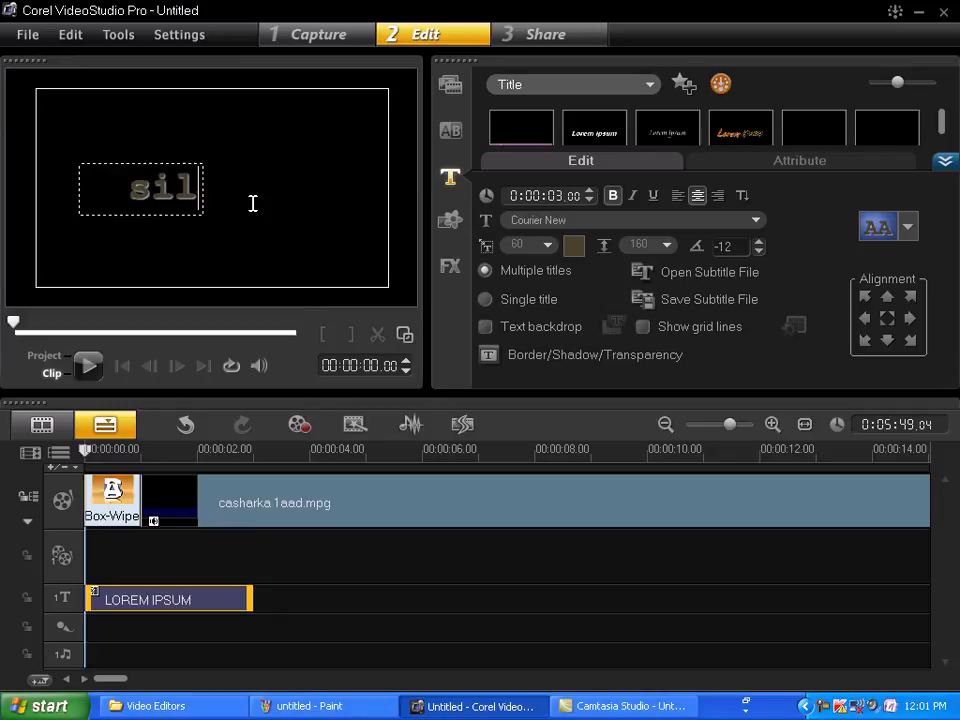
pyautogui.write('-silada')
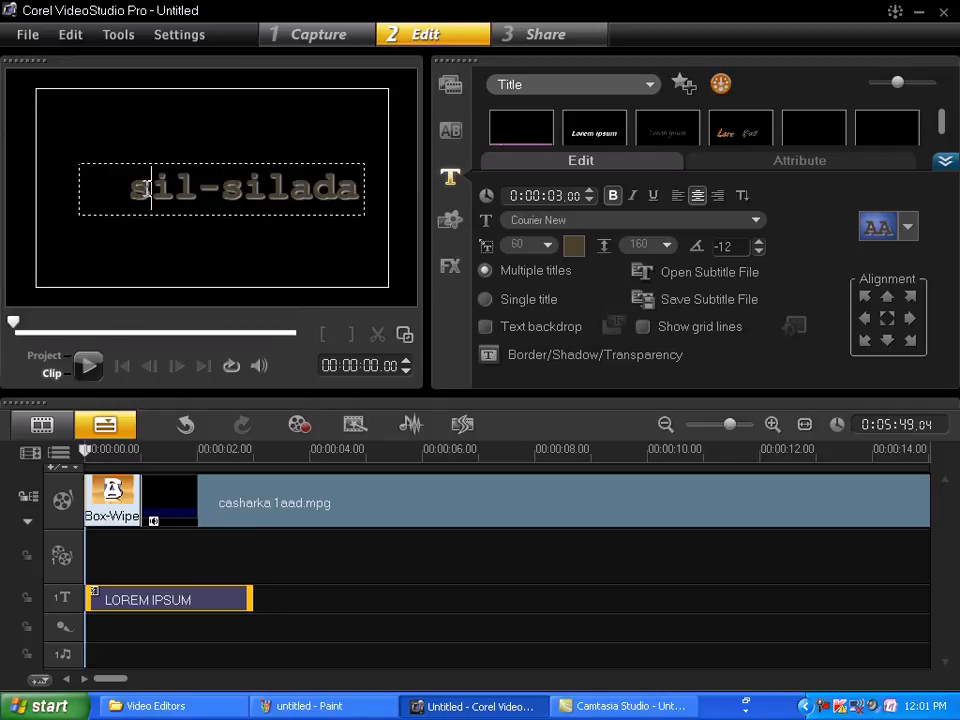
pyautogui.press('BackSpace')
pyautogui.write('C')
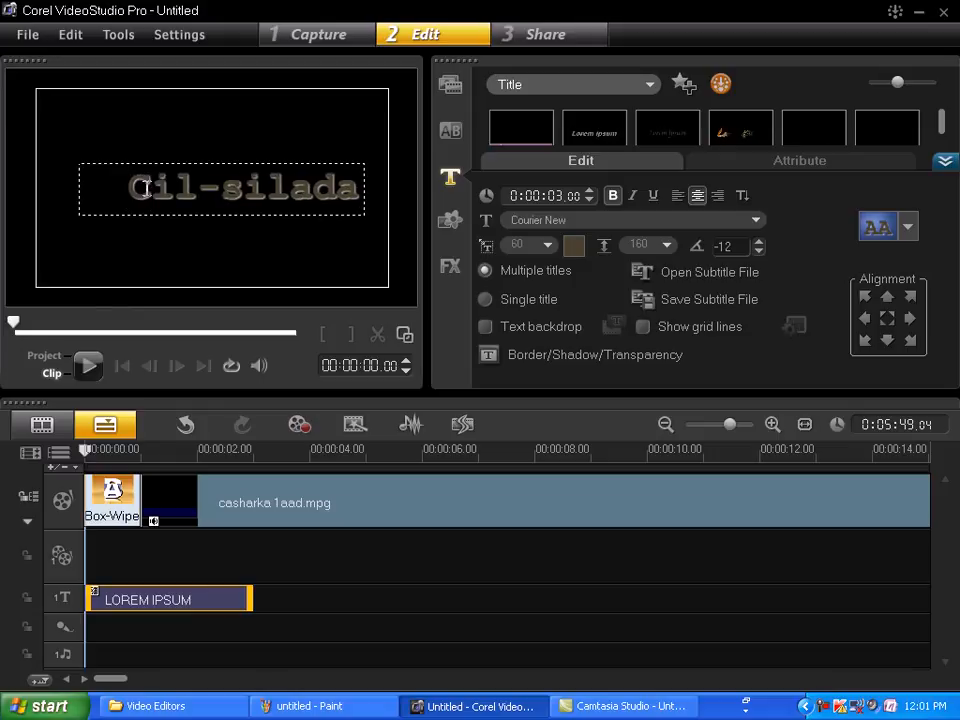
pyautogui.press('BackSpace')
pyautogui.write('S')
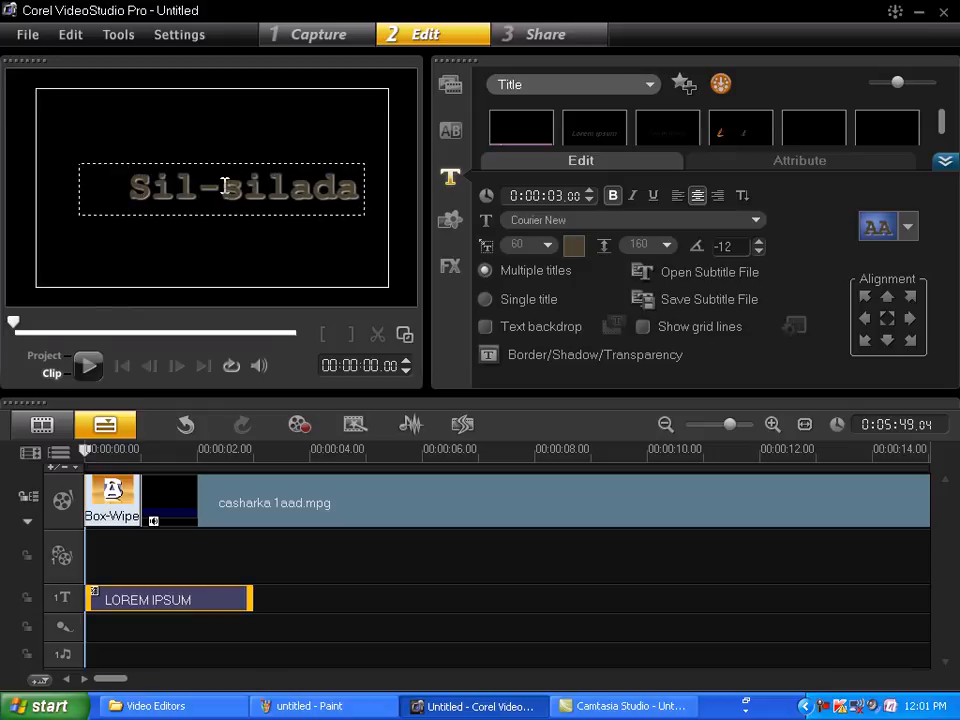
# Add a second line reading "Si fudud u baro computerka" below "Sil-silada" and finish editing the text.
pyautogui.press('Return')
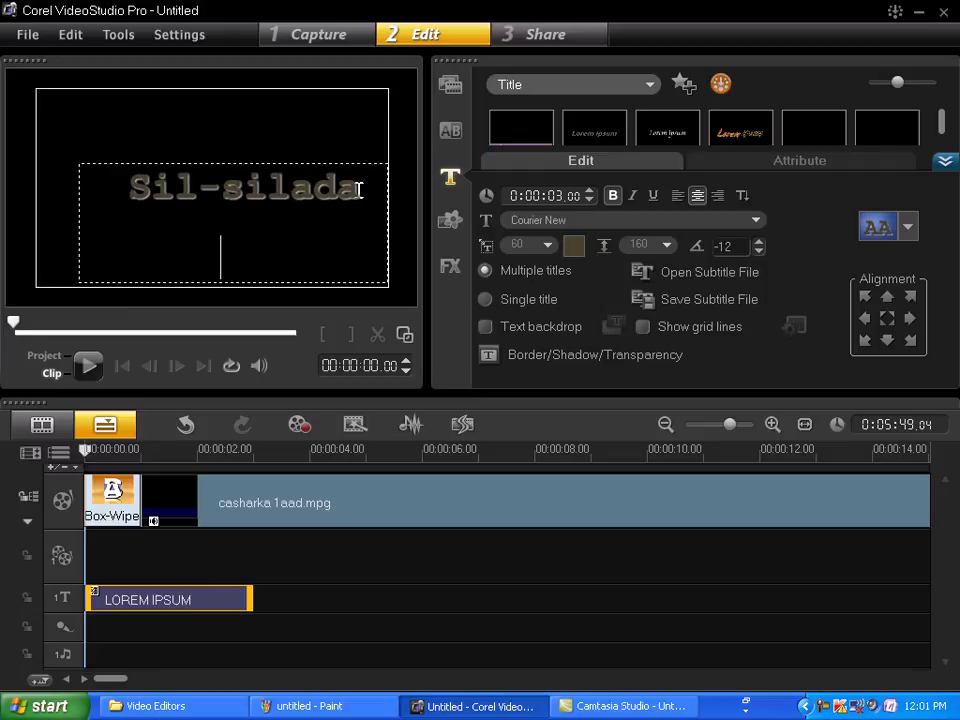
pyautogui.write('si')
pyautogui.press('BackSpace')
pyautogui.press('BackSpace')
pyautogui.press('BackSpace')
pyautogui.write('Si f')
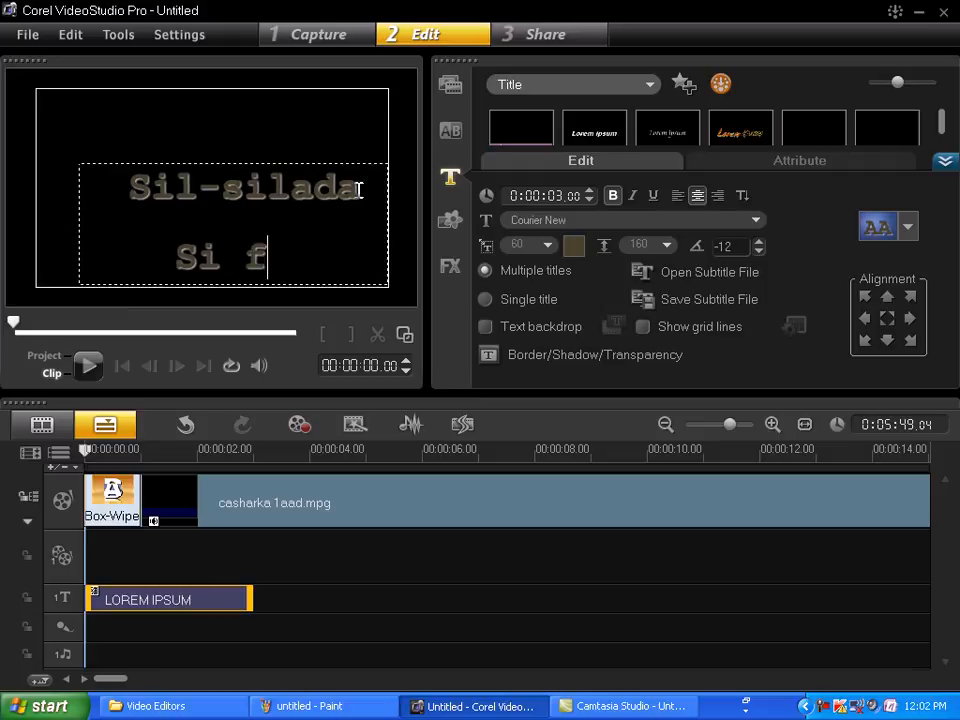
pyautogui.write('udud u barc')
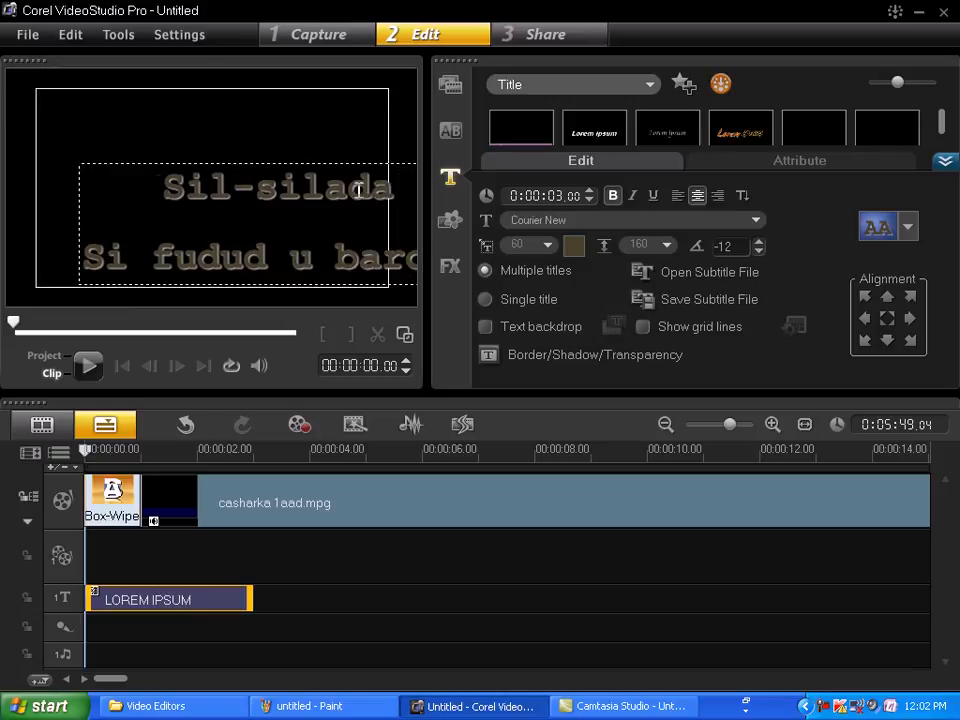
pyautogui.write('ing')
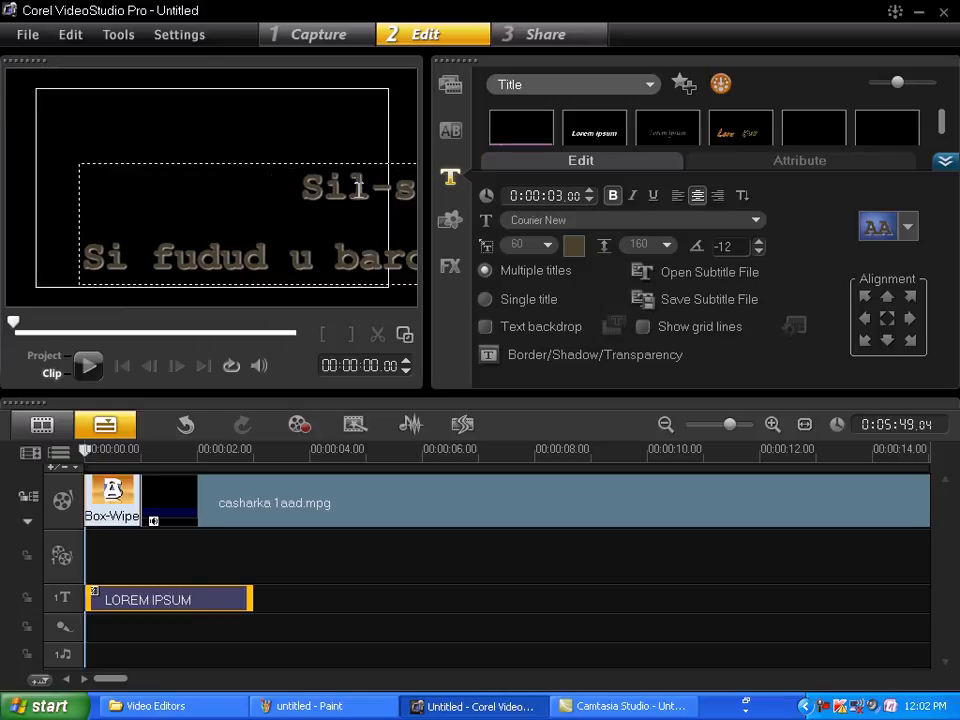
pyautogui.click(258, 173)
pyautogui.click(238, 148)
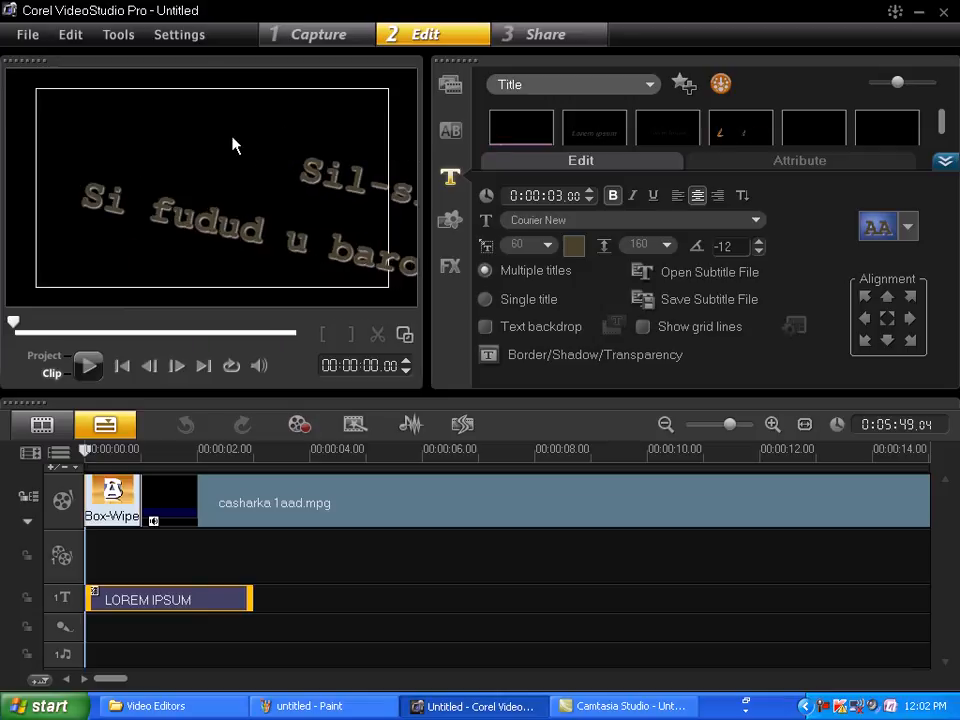
# Select the two-line title and reduce its font size to 21, followed by 25.
pyautogui.click(240, 188)
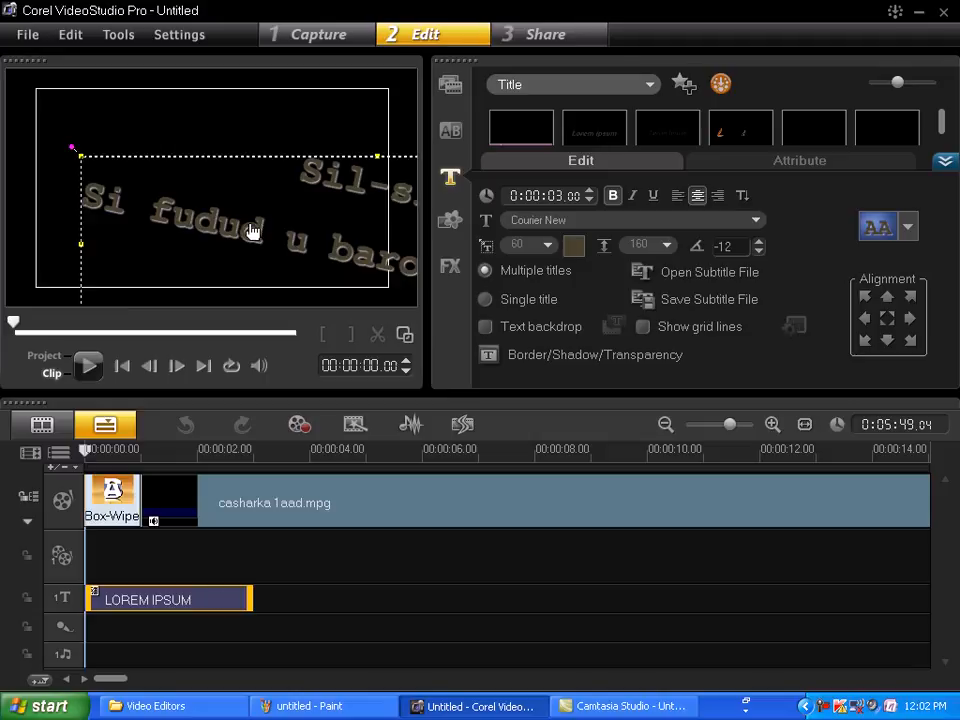
pyautogui.click(550, 248)
pyautogui.moveTo(553, 306); pyautogui.dragTo(551, 276)
pyautogui.click(514, 339)
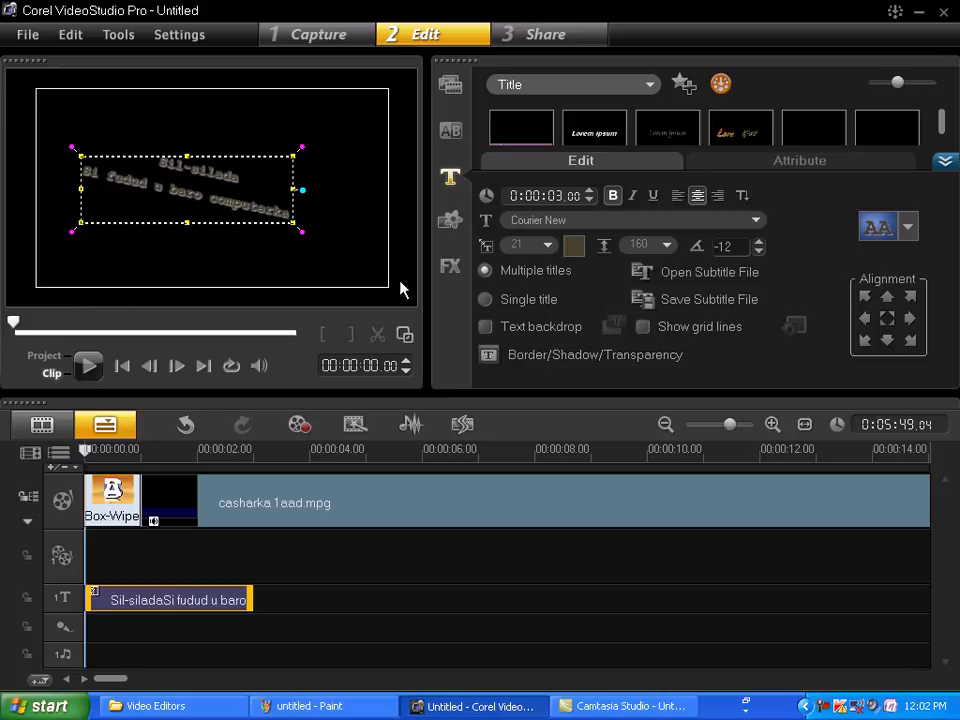
pyautogui.click(547, 247)
pyautogui.click(518, 323)
# Set the title's rotation angle to -1 so that its lines run almost level.
pyautogui.click(759, 242)
pyautogui.click(759, 242)
pyautogui.click(759, 242)
pyautogui.click(759, 242)
pyautogui.click(759, 242)
pyautogui.click(759, 242)
pyautogui.click(759, 242)
pyautogui.click(759, 242)
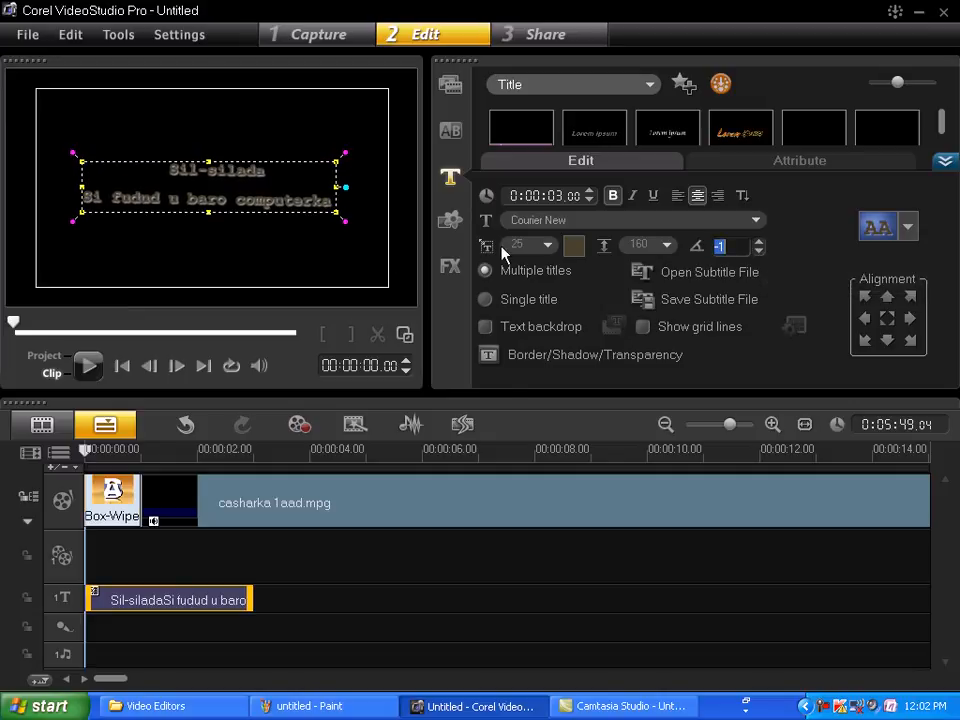
# Try a font size of 51 for the two-line title.
pyautogui.click(549, 247)
pyautogui.click(545, 418)
pyautogui.click(549, 247)
pyautogui.moveTo(551, 279); pyautogui.dragTo(551, 300)
pyautogui.scroll(6, 551, 299)
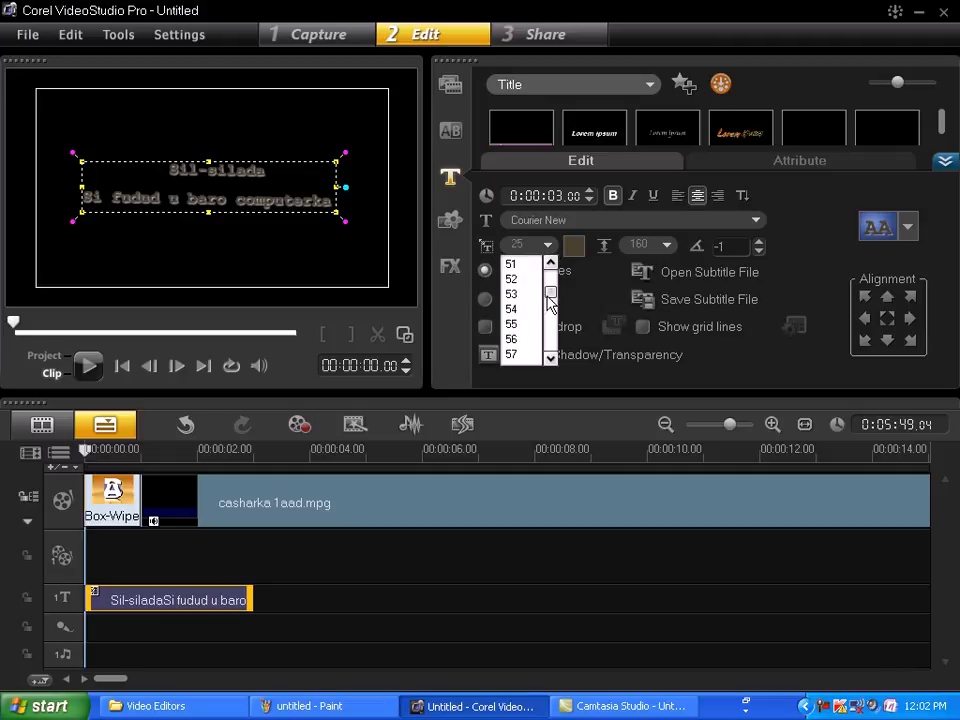
pyautogui.click(526, 268)
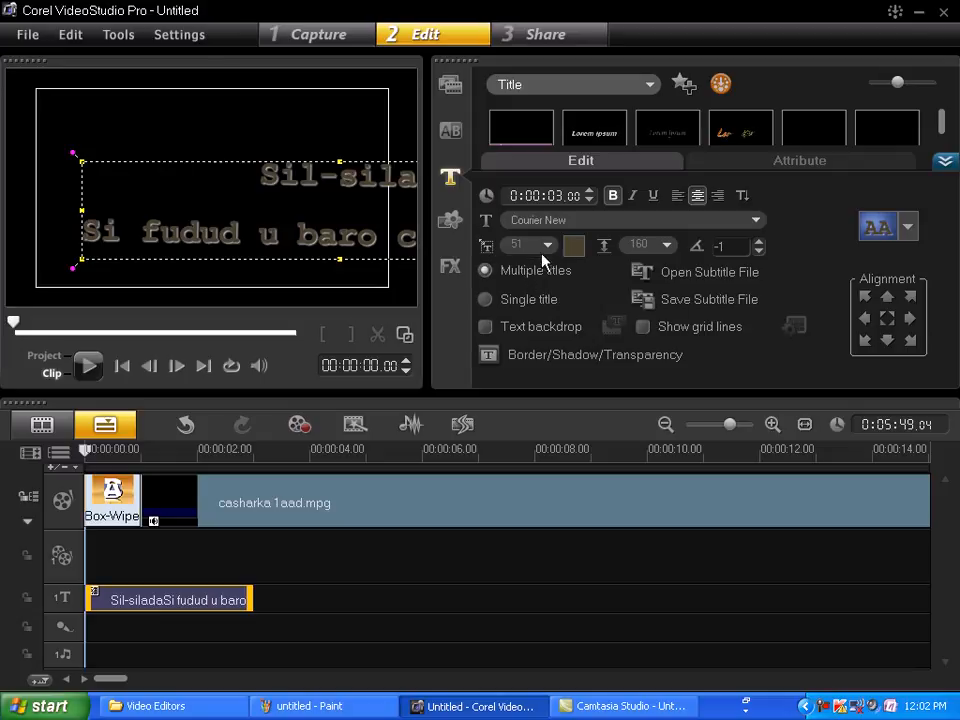
# Set the title's font size to 29 and deselect the text in the preview.
pyautogui.click(549, 247)
pyautogui.scroll(8, 546, 296)
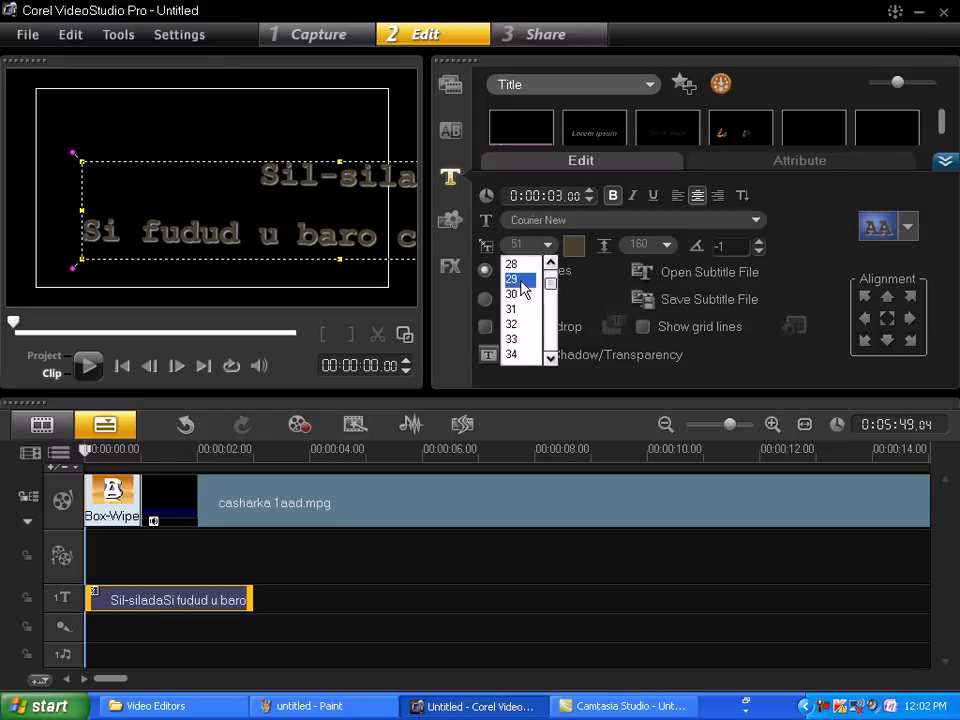
pyautogui.click(520, 281)
pyautogui.click(320, 250)
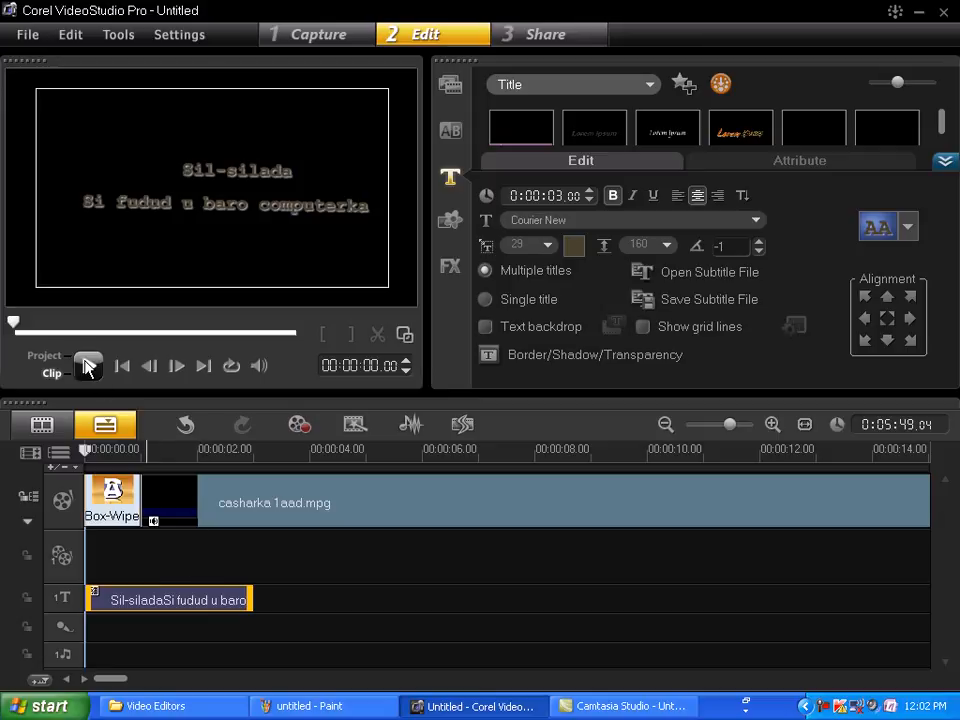
# Play the project from the beginning to preview the title ahead of the casharka 1aad.mpg footage.
pyautogui.click(309, 655)
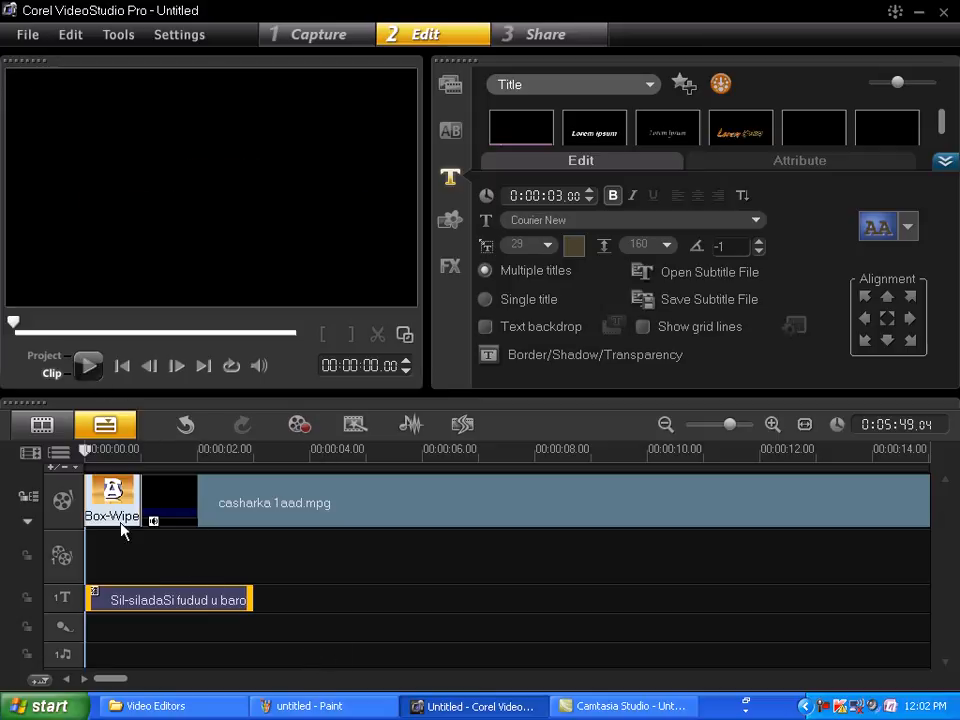
pyautogui.click(88, 369)
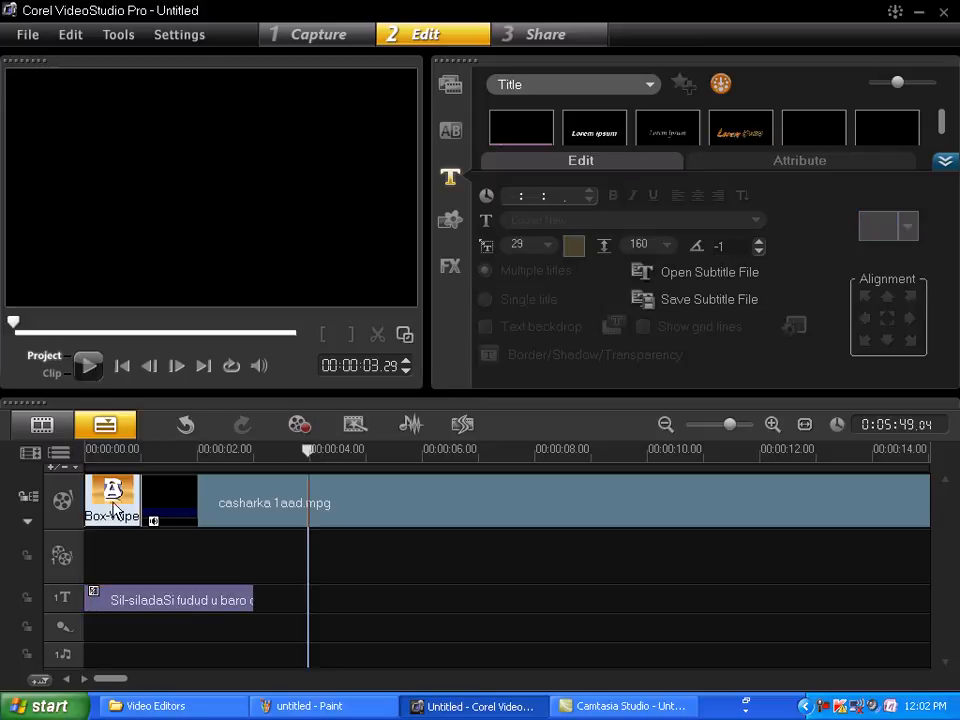
pyautogui.click(88, 366)
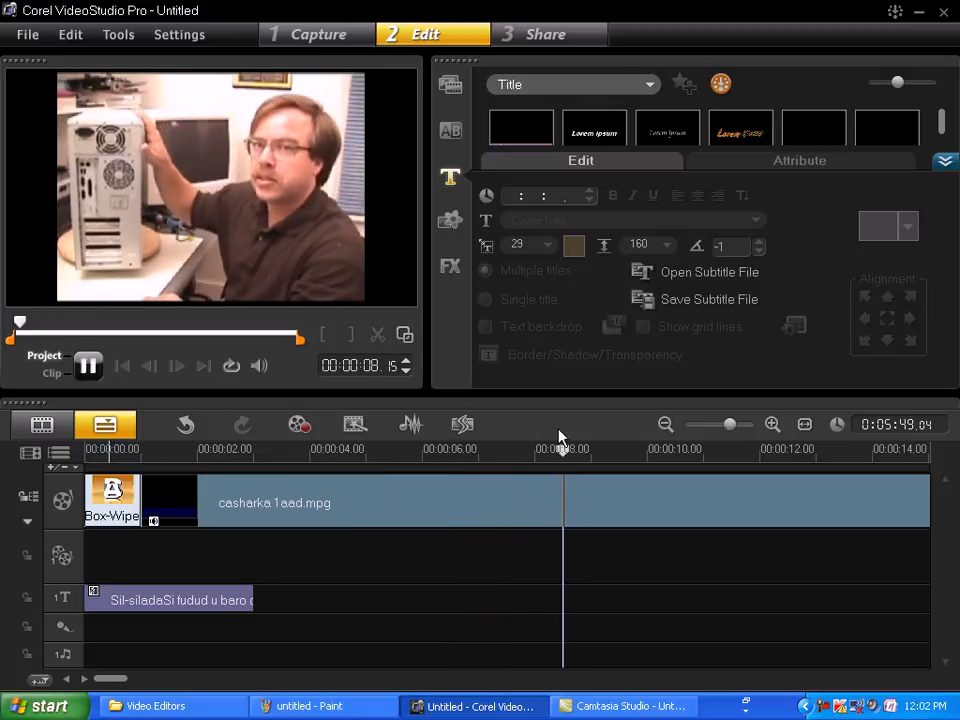
pyautogui.moveTo(563, 455); pyautogui.dragTo(86, 447)
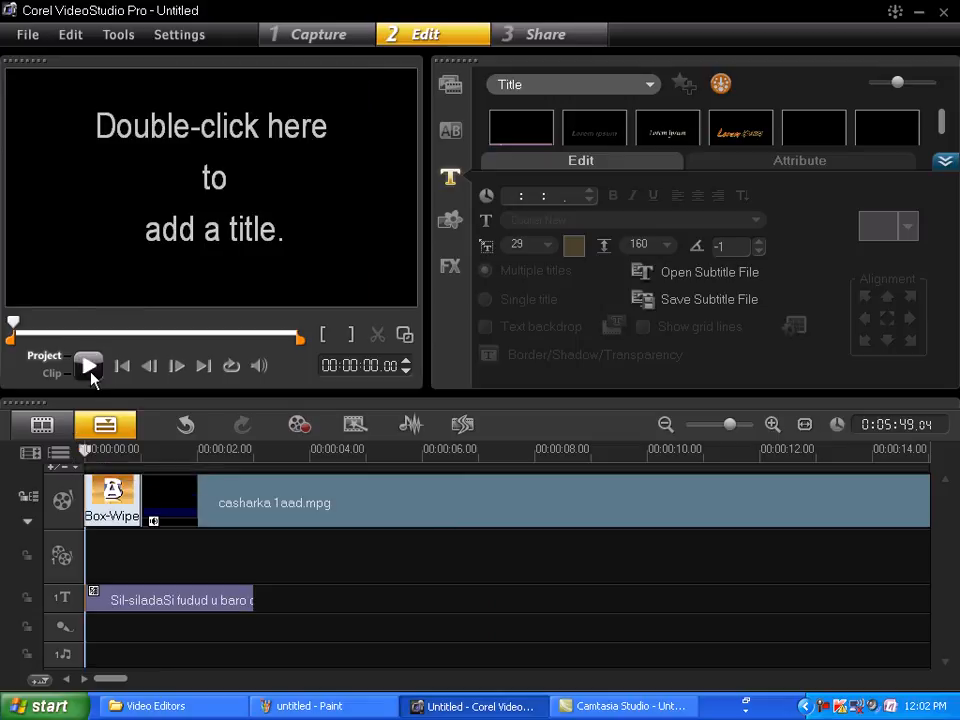
pyautogui.click(88, 368)
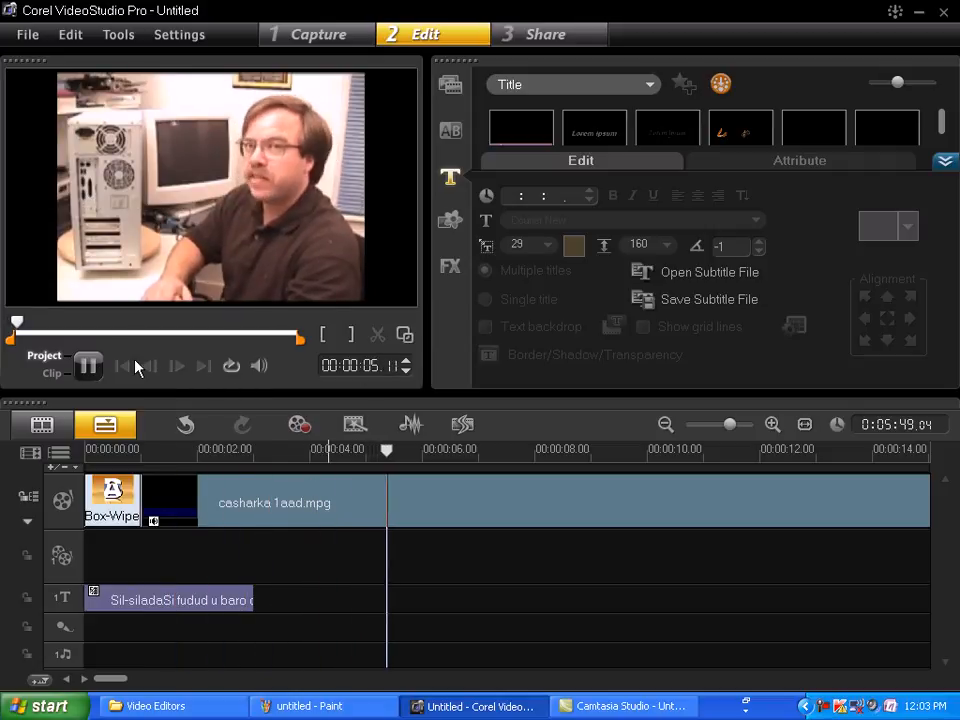
pyautogui.click(88, 366)
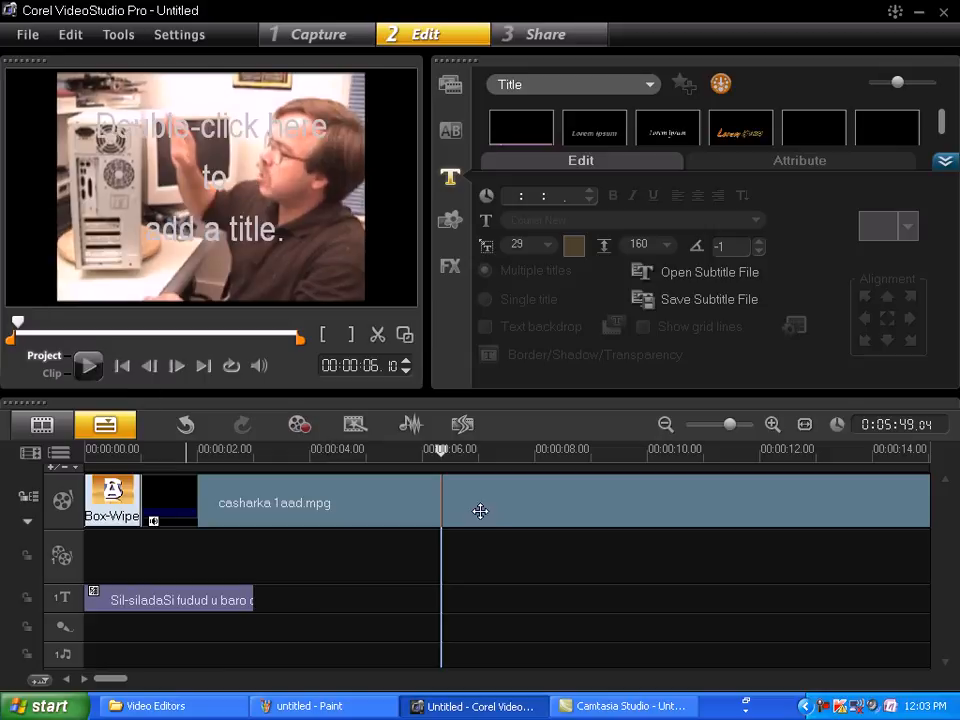
pyautogui.click(437, 474)
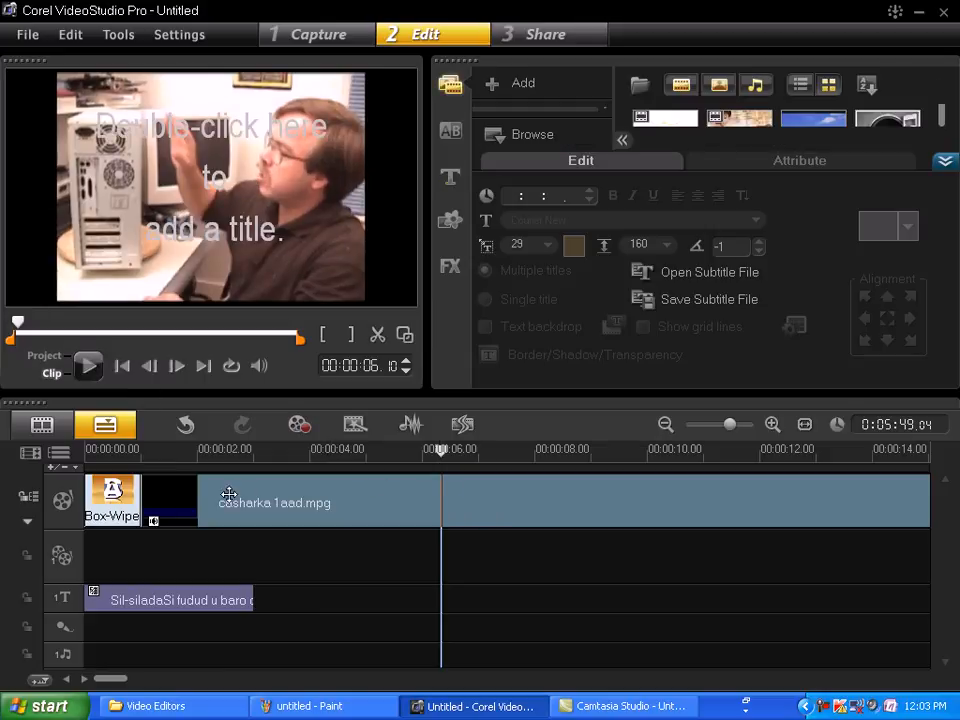
# Move the title to the lower part of the video frame and enlarge it to font size 34.
pyautogui.click(113, 604)
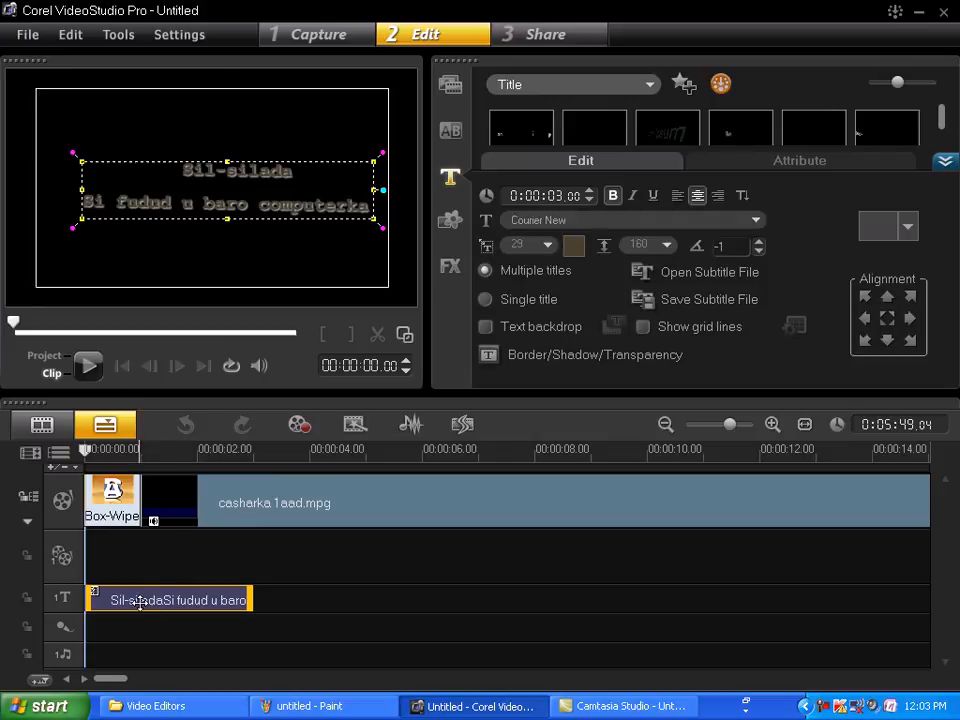
pyautogui.click(229, 255)
pyautogui.click(242, 206)
pyautogui.moveTo(249, 215); pyautogui.dragTo(215, 287)
pyautogui.moveTo(343, 273); pyautogui.dragTo(397, 272)
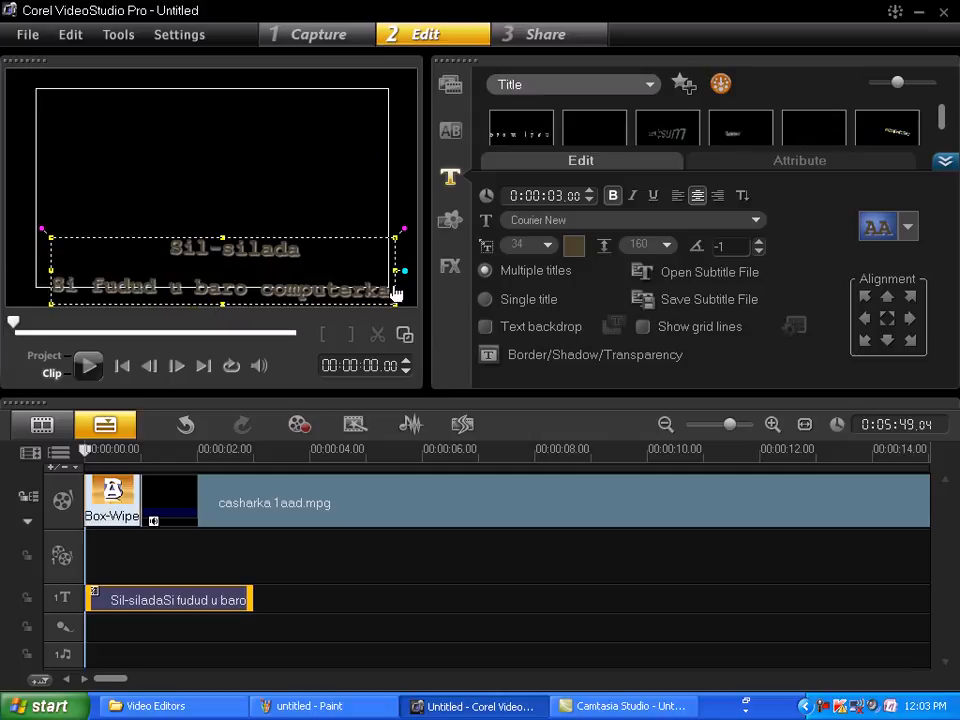
# Reset the title's font size to 28, stretch it to size 35, and place it at the frame's lower edge.
pyautogui.click(538, 244)
pyautogui.click(550, 262)
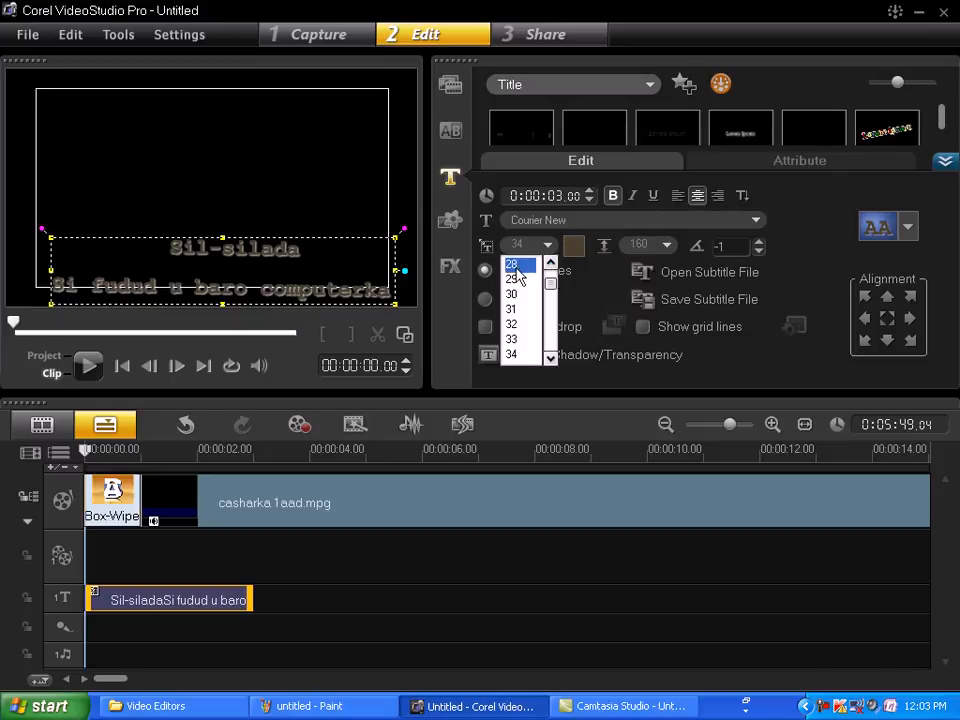
pyautogui.click(516, 264)
pyautogui.moveTo(333, 265); pyautogui.dragTo(405, 262)
pyautogui.moveTo(268, 236)
pyautogui.mouseDown()
pyautogui.moveTo(264, 268)
pyautogui.moveTo(266, 257)
pyautogui.mouseUp()
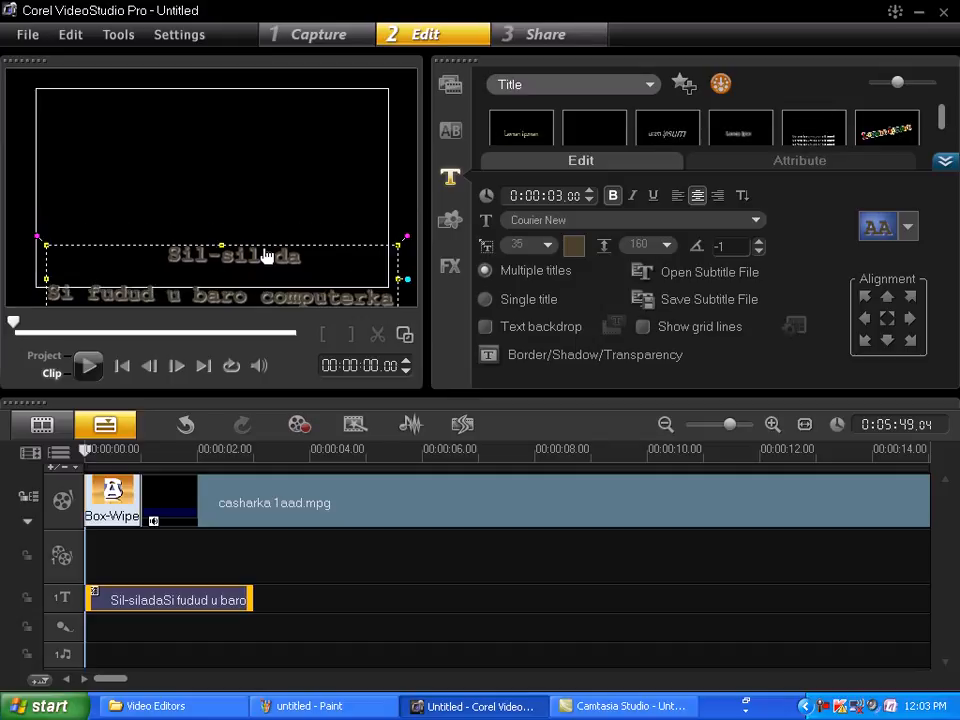
pyautogui.click(423, 662)
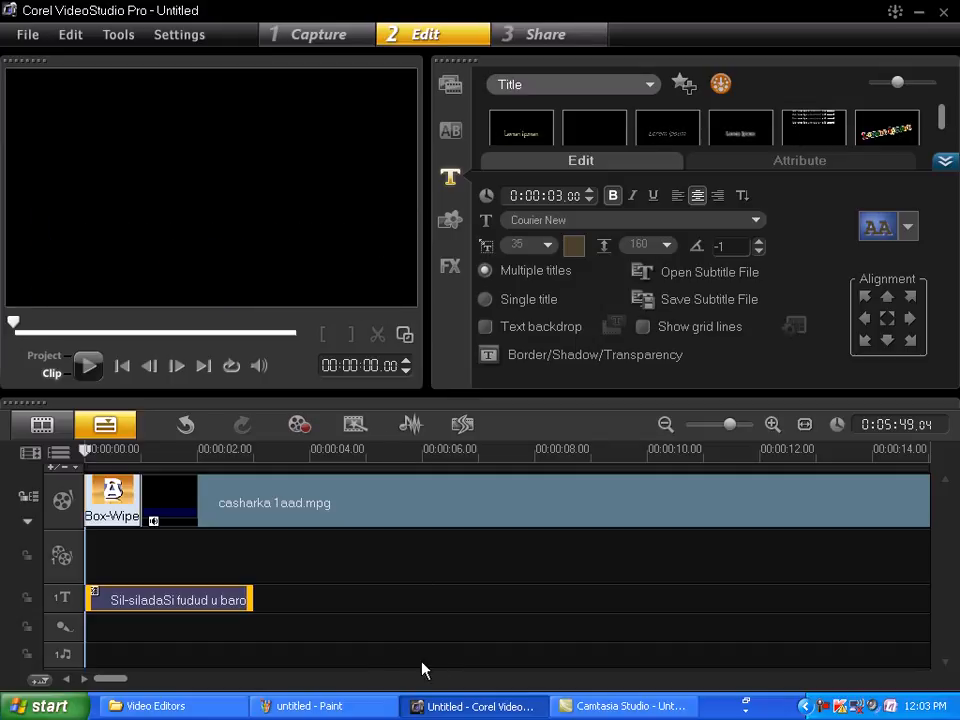
# Extend the title clip on the title track to a duration of 0:00:11.10.
pyautogui.click(253, 604)
pyautogui.moveTo(252, 600)
pyautogui.mouseDown()
pyautogui.moveTo(259, 581)
pyautogui.moveTo(231, 504)
pyautogui.moveTo(263, 630)
pyautogui.moveTo(313, 606)
pyautogui.moveTo(737, 640)
pyautogui.moveTo(774, 634)
pyautogui.moveTo(394, 598)
pyautogui.mouseUp()
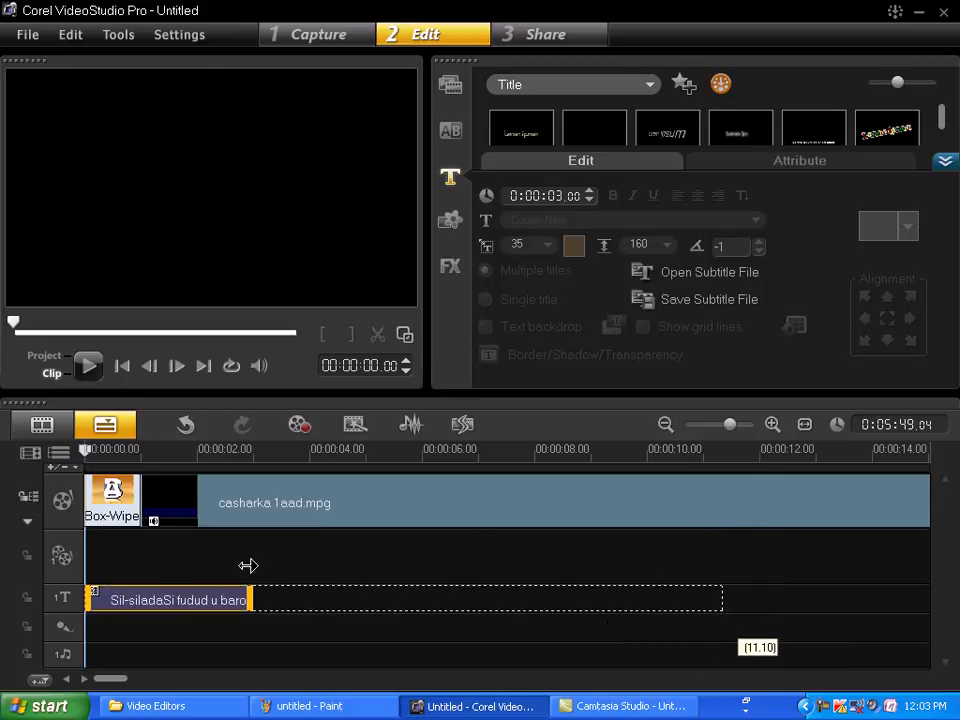
pyautogui.moveTo(250, 598); pyautogui.dragTo(249, 600)
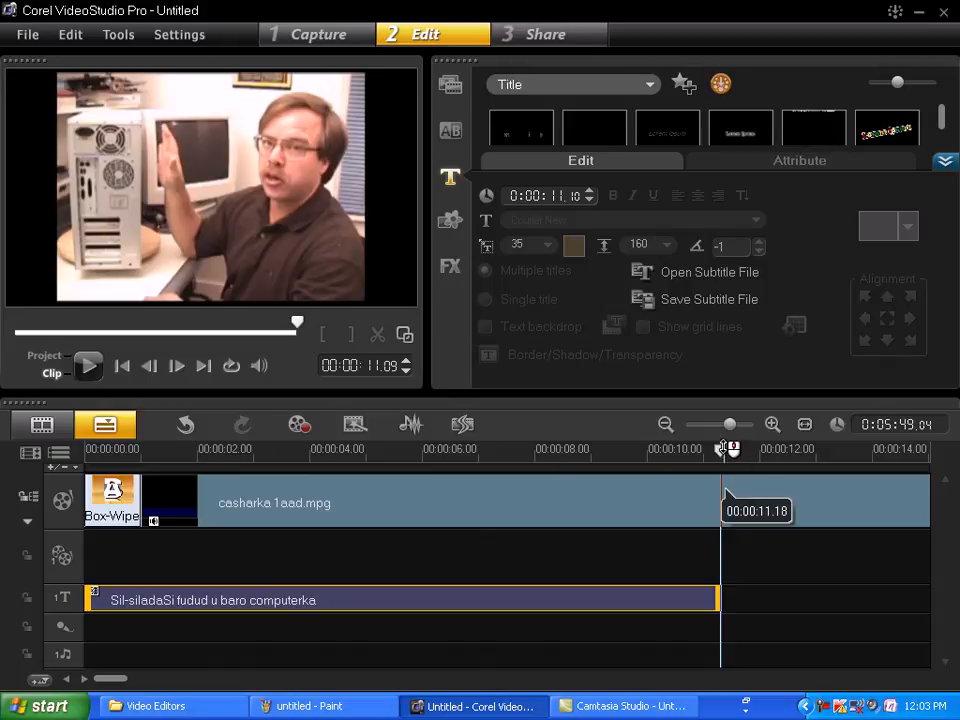
# Return to the start of the timeline and play the project to check the extended title over the video.
pyautogui.moveTo(721, 450); pyautogui.dragTo(717, 449)
pyautogui.click(324, 450)
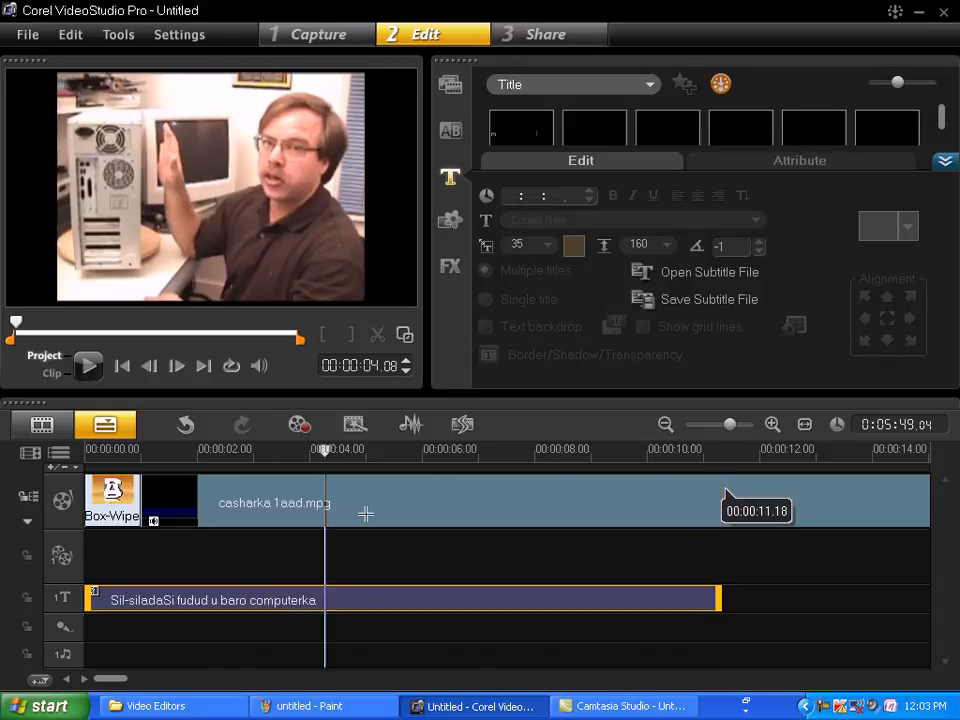
pyautogui.moveTo(326, 452); pyautogui.dragTo(84, 457)
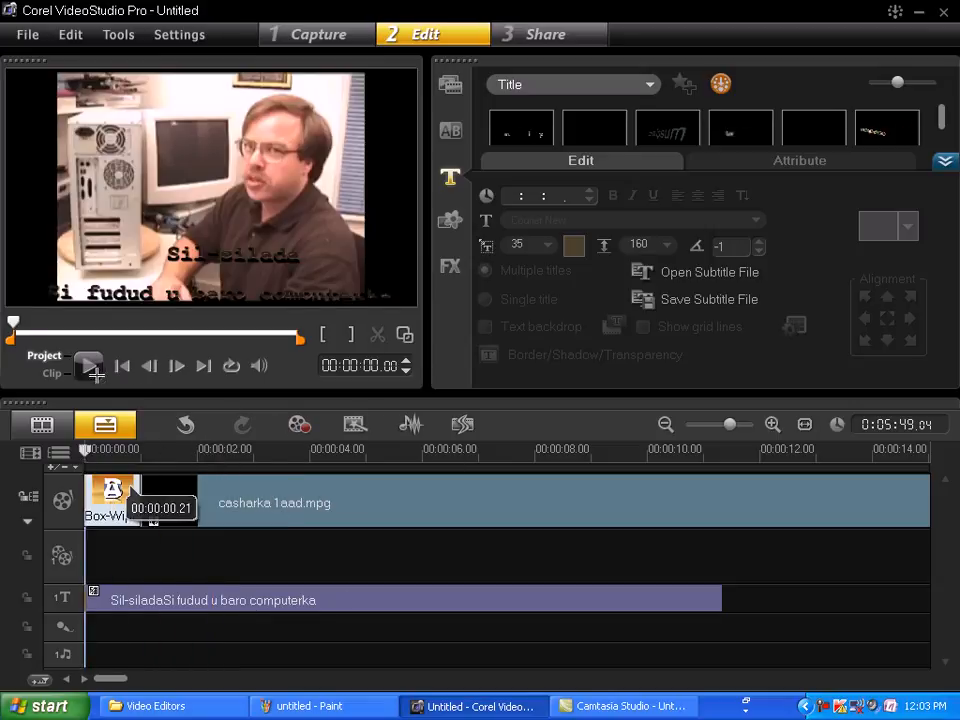
pyautogui.click(89, 367)
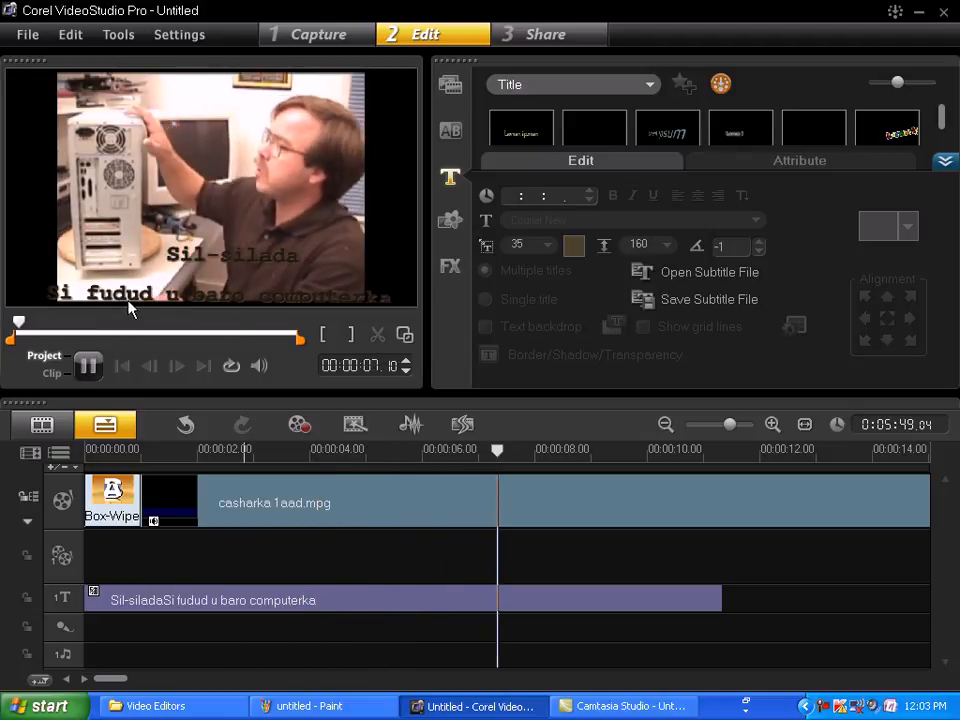
# Stop the project playback, leave title editing for the media library, and return the playhead to the start of the timeline.
pyautogui.click(89, 366)
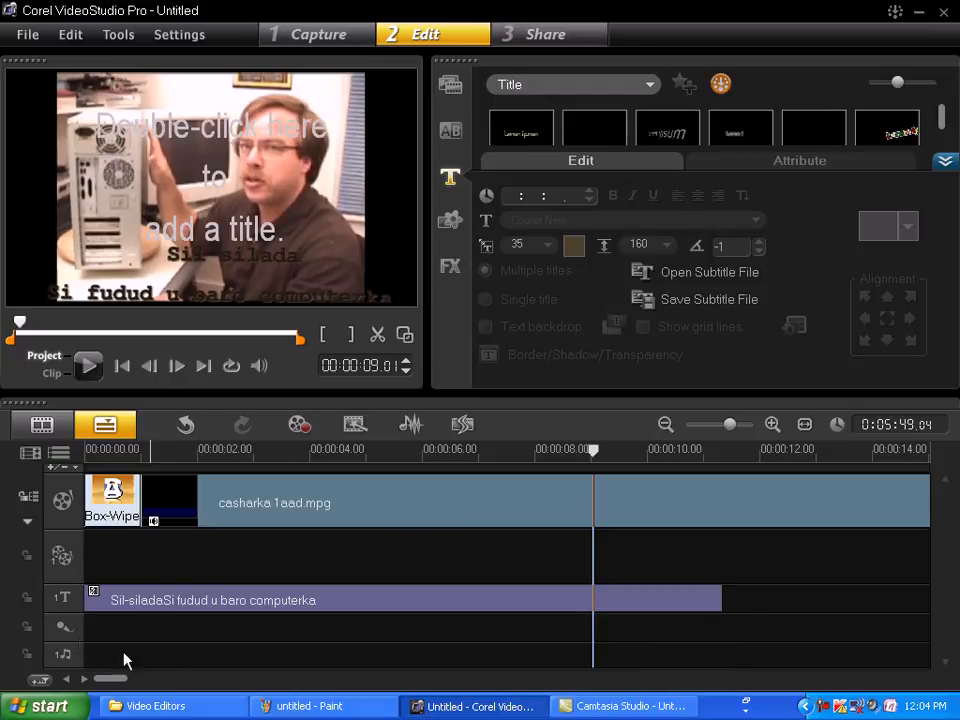
pyautogui.click(66, 631)
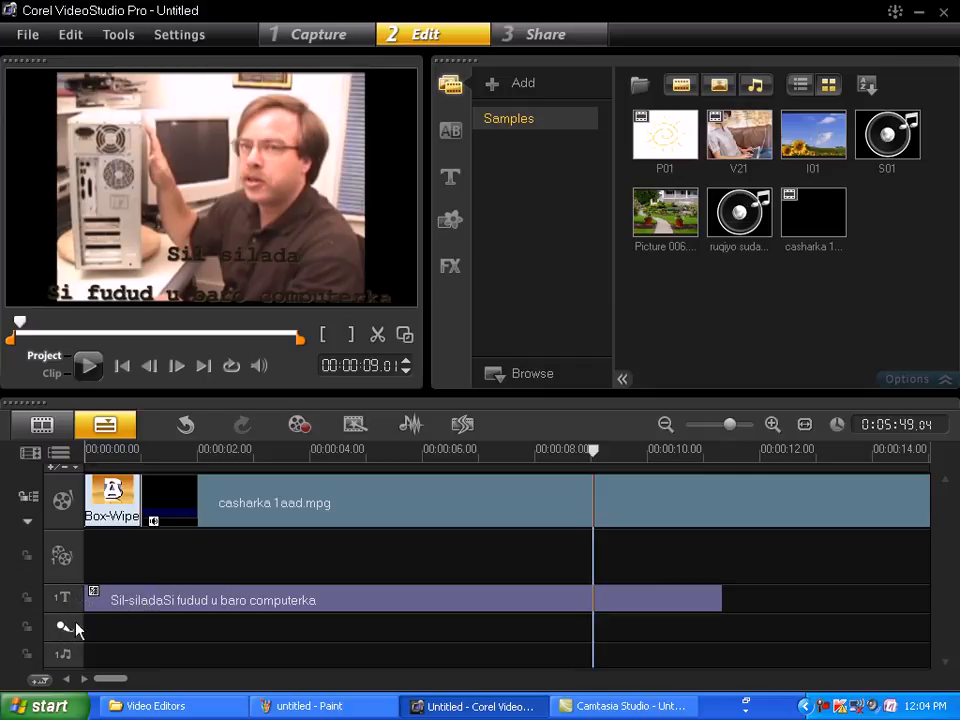
pyautogui.click(111, 638)
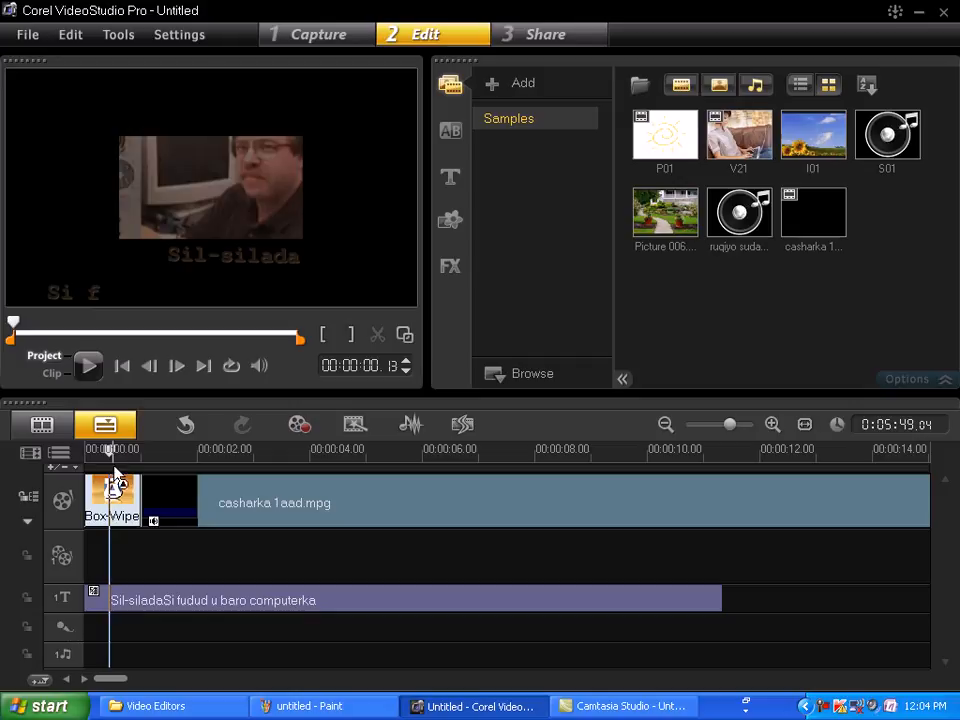
pyautogui.moveTo(111, 448); pyautogui.dragTo(85, 452)
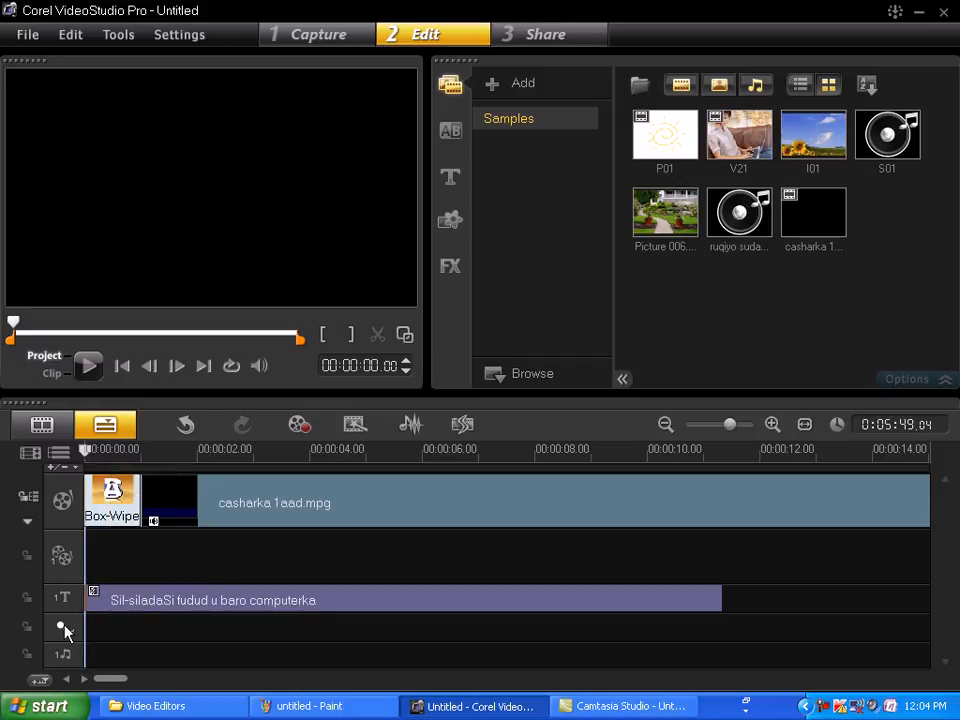
pyautogui.click(104, 638)
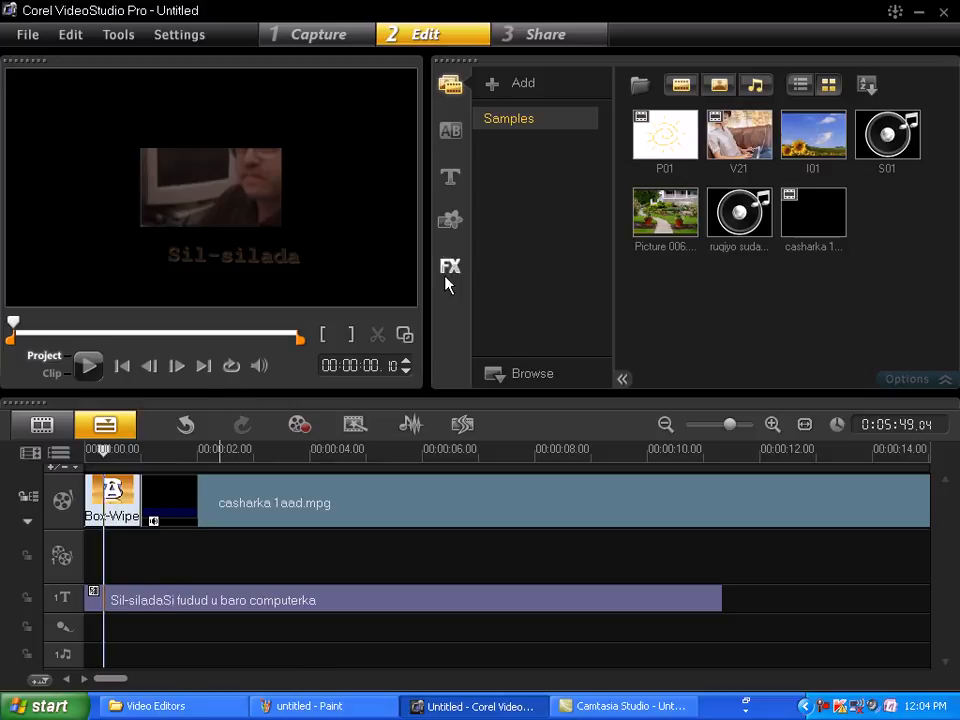
pyautogui.click(25, 36)
pyautogui.moveTo(170, 318)
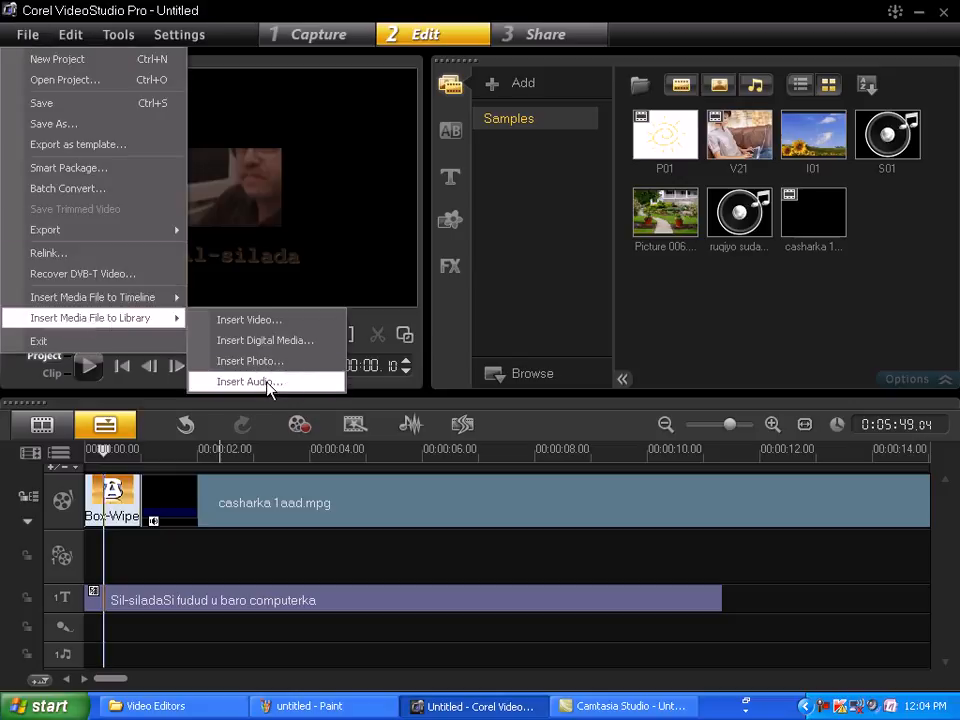
pyautogui.click(96, 632)
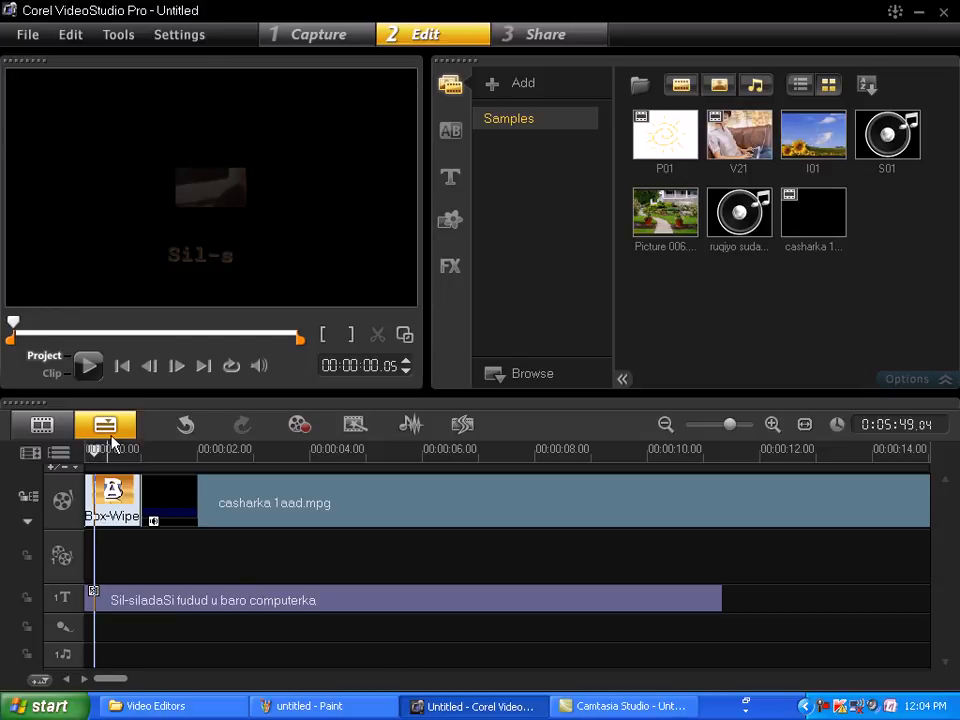
pyautogui.click(133, 666)
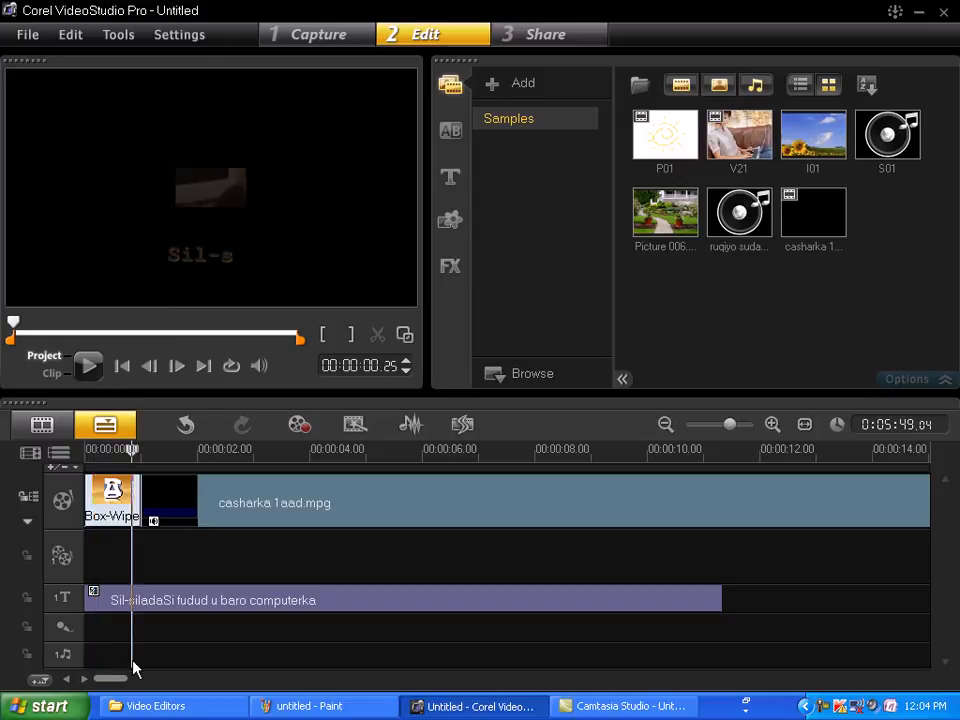
# Insert the audio file ruqiyo sudaysi from the maktabada folder on drive D into Music Track #1.
pyautogui.click(30, 44)
pyautogui.moveTo(138, 302)
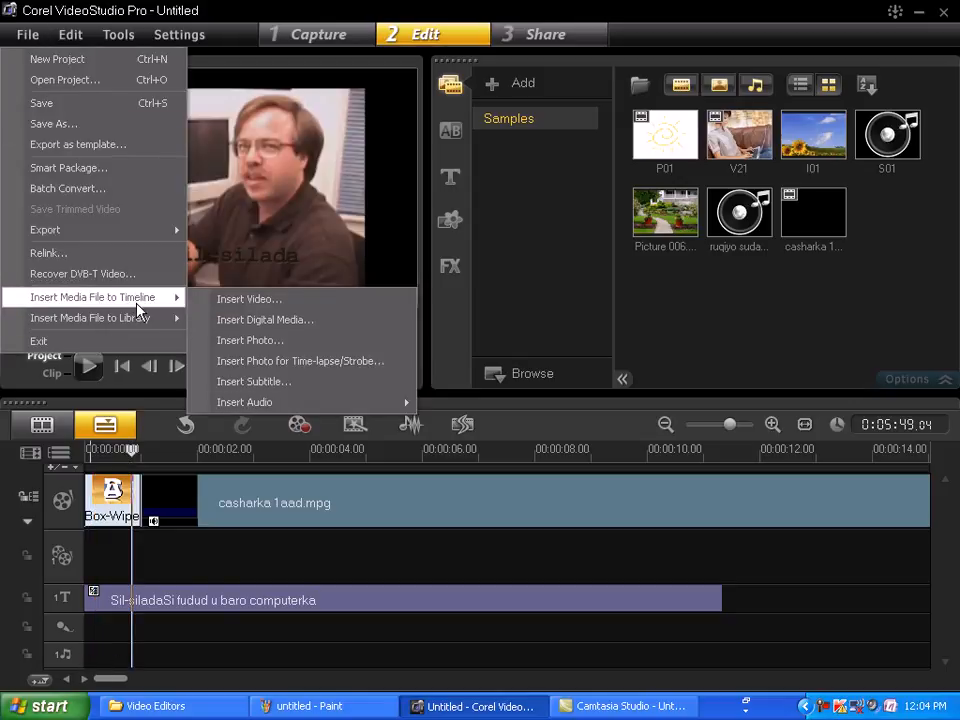
pyautogui.moveTo(321, 404)
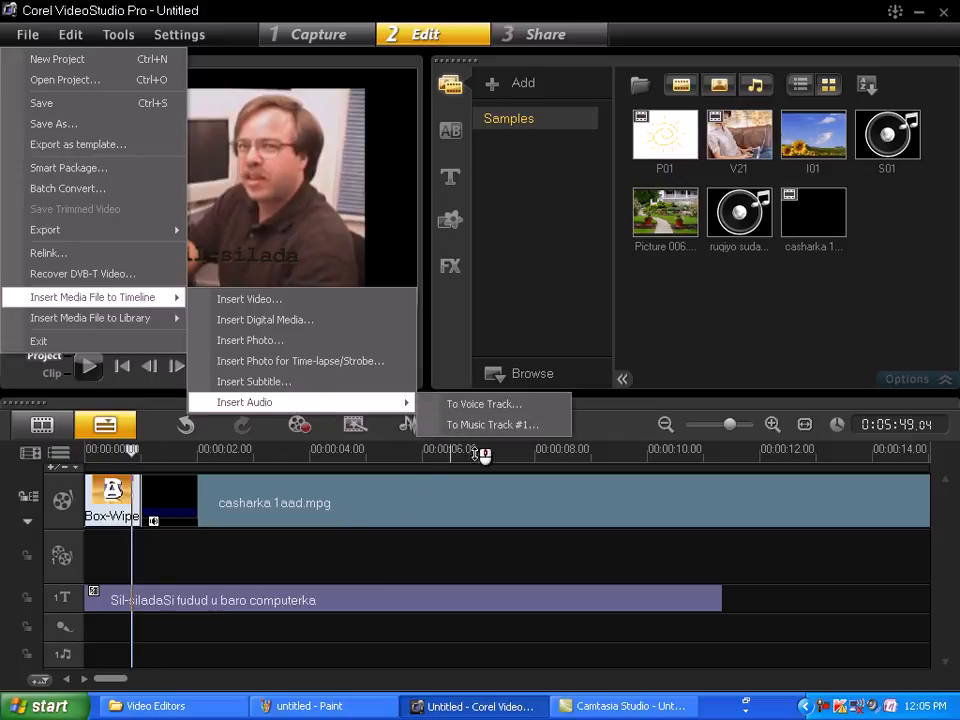
pyautogui.click(520, 427)
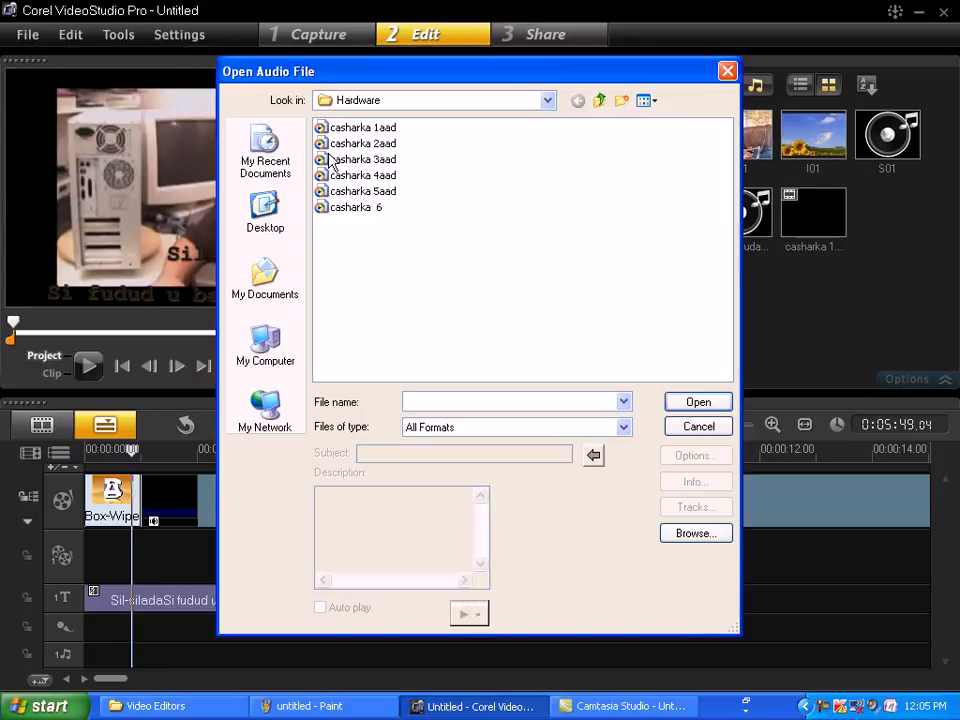
pyautogui.click(284, 358)
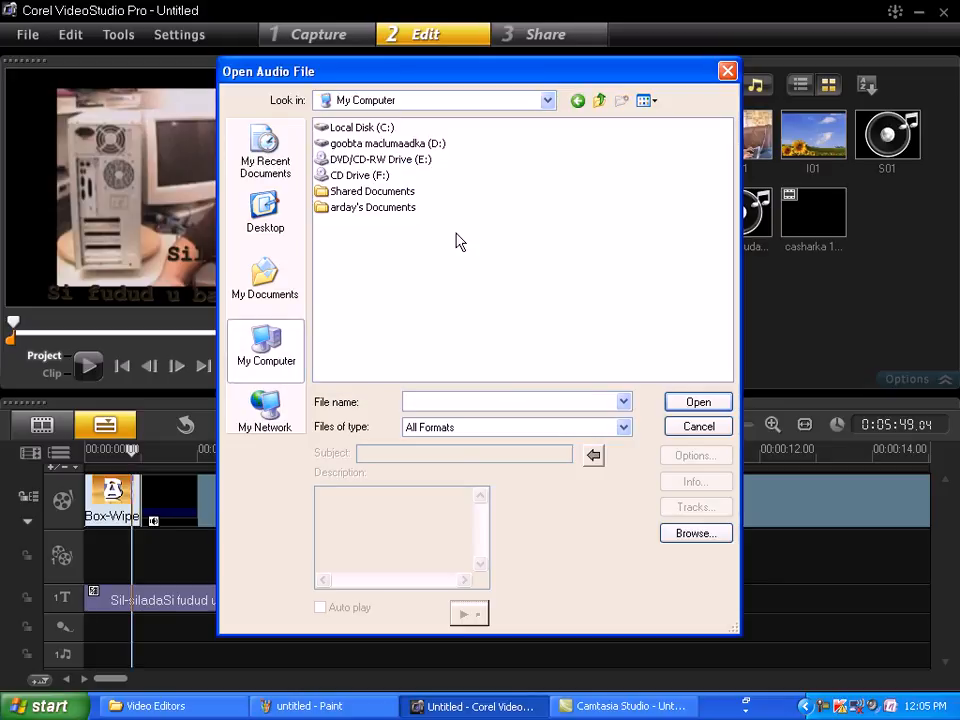
pyautogui.doubleClick(390, 145)
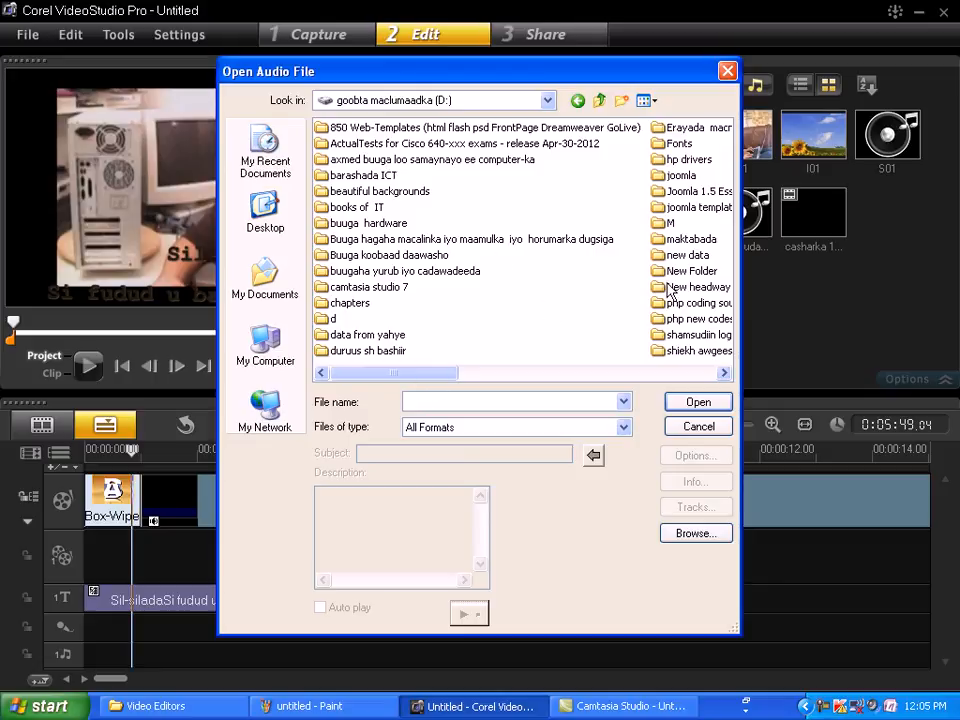
pyautogui.doubleClick(690, 239)
pyautogui.doubleClick(378, 131)
pyautogui.click(369, 271)
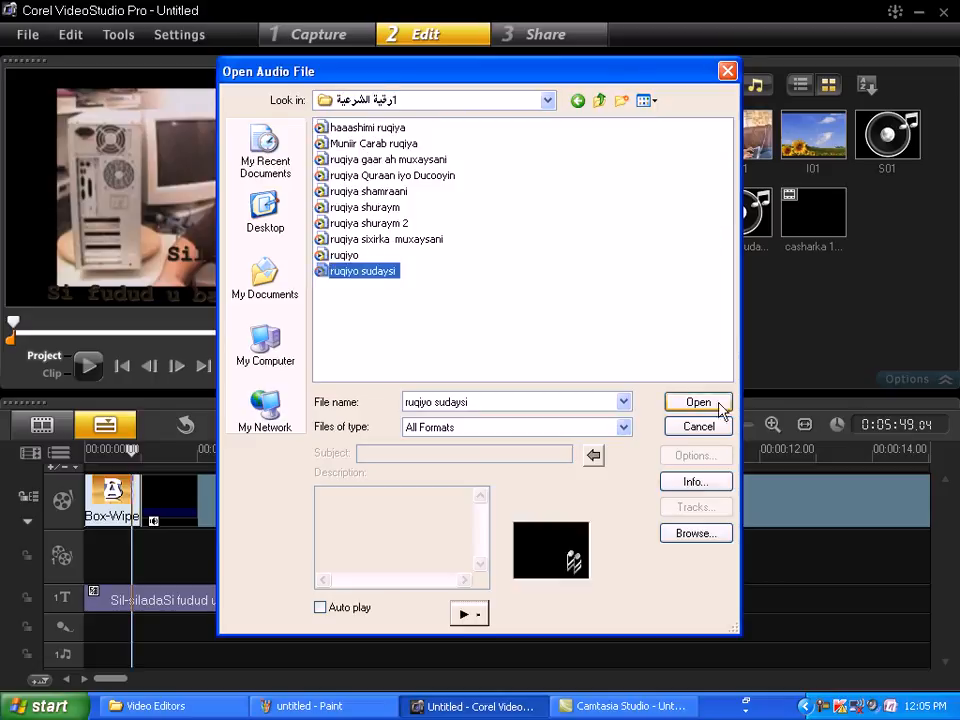
pyautogui.click(698, 401)
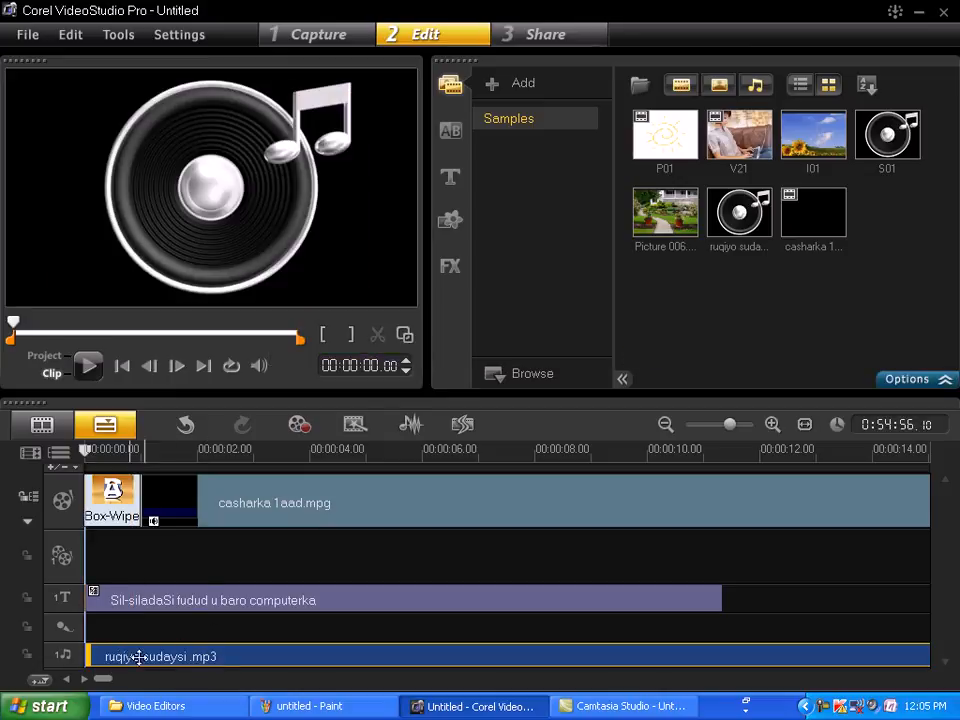
# Preview the inserted music clip, and play the whole project from the start of the timeline to check its sound.
pyautogui.click(88, 366)
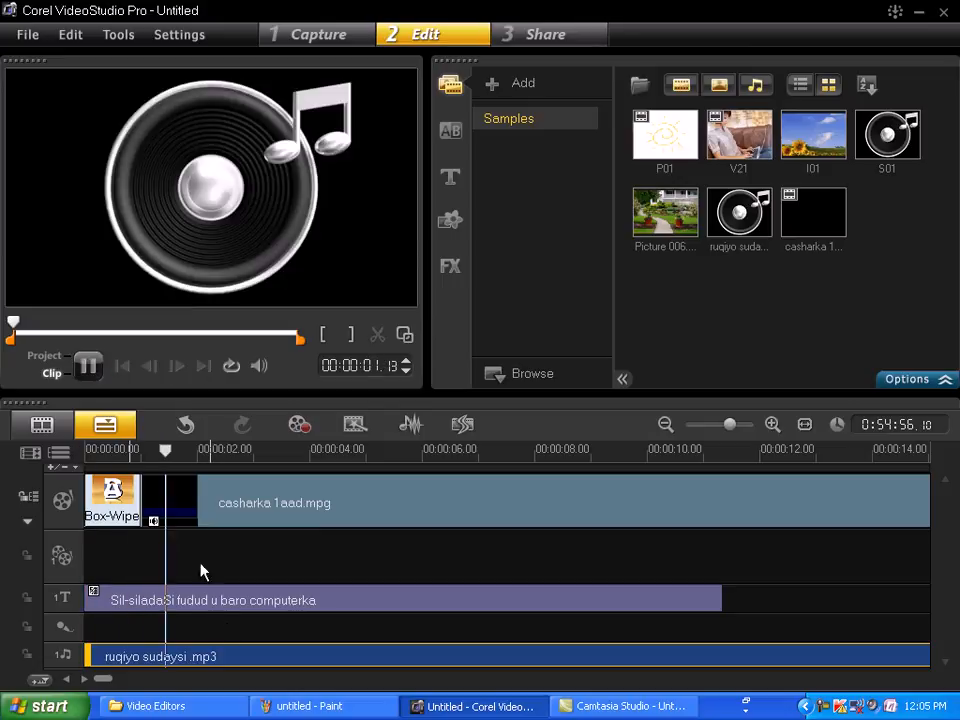
pyautogui.click(88, 366)
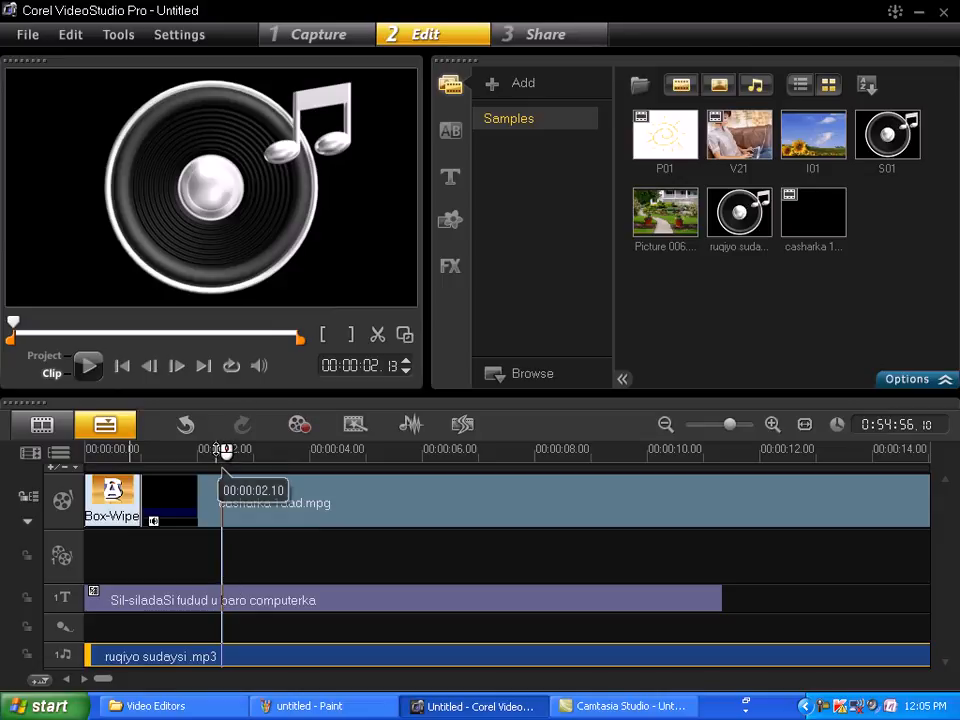
pyautogui.moveTo(225, 453); pyautogui.dragTo(60, 467)
pyautogui.click(160, 449)
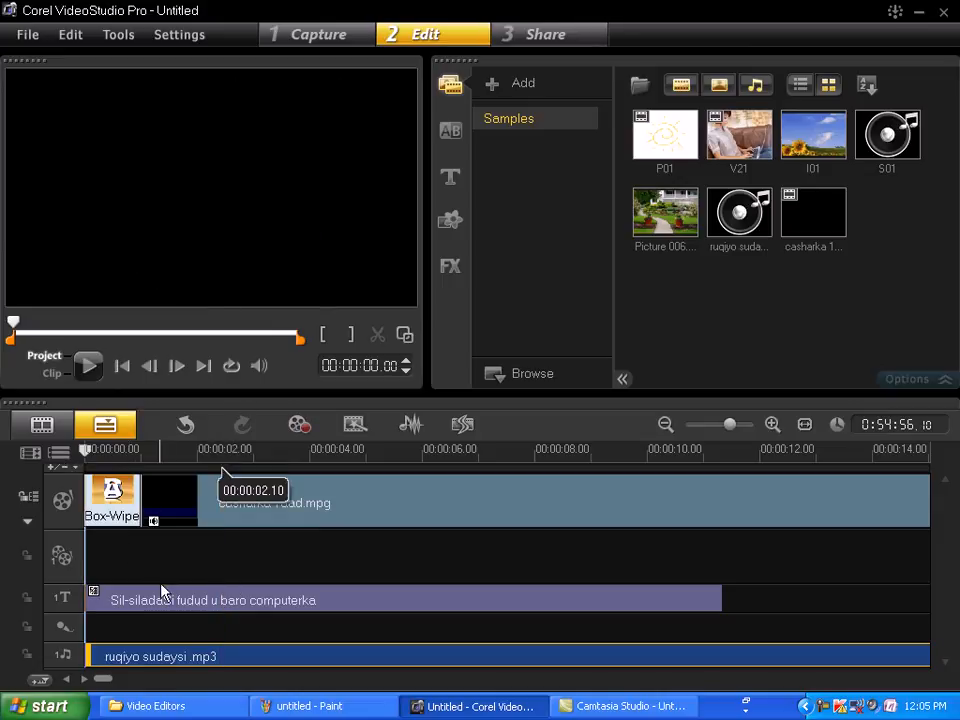
pyautogui.moveTo(157, 444); pyautogui.dragTo(84, 450)
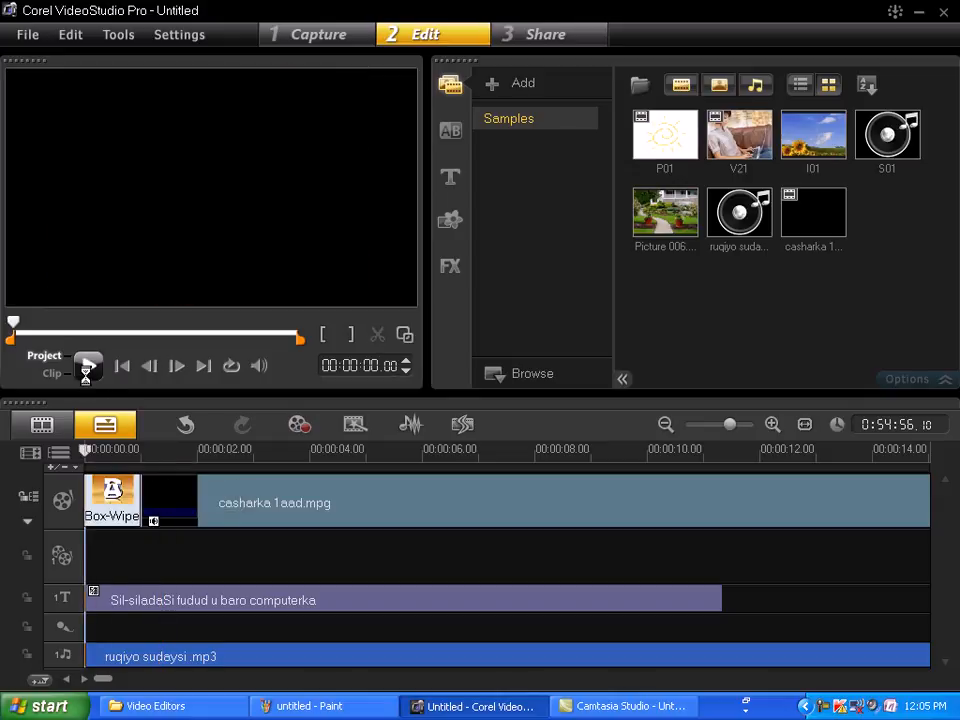
pyautogui.click(86, 367)
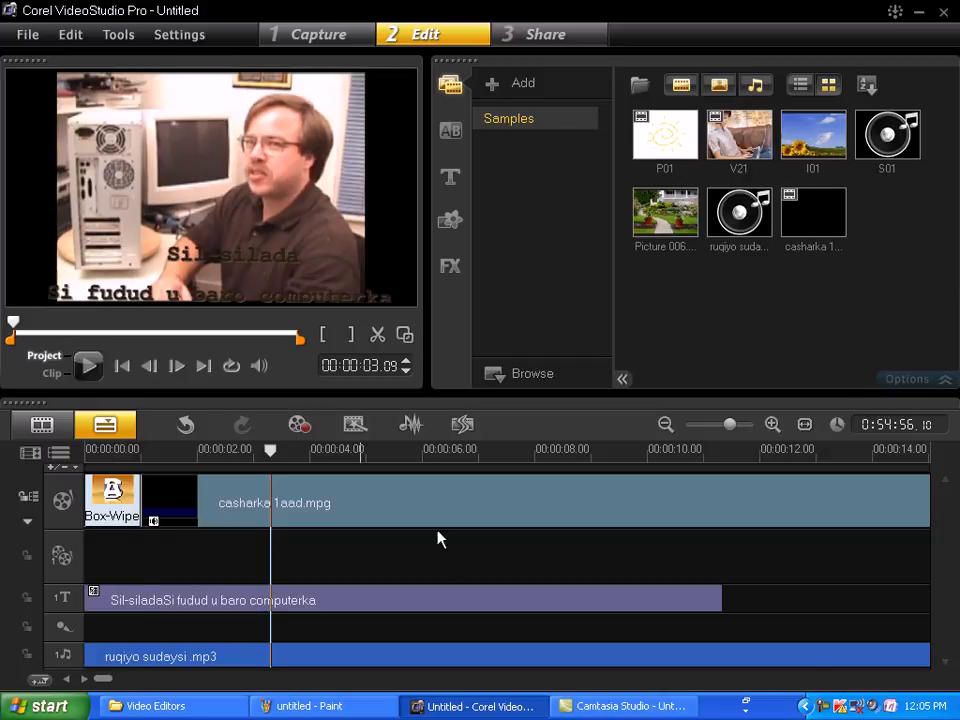
# Delete the ruqiyo sudaysi clip from the music track and return the playhead to the start of the timeline.
pyautogui.click(130, 655)
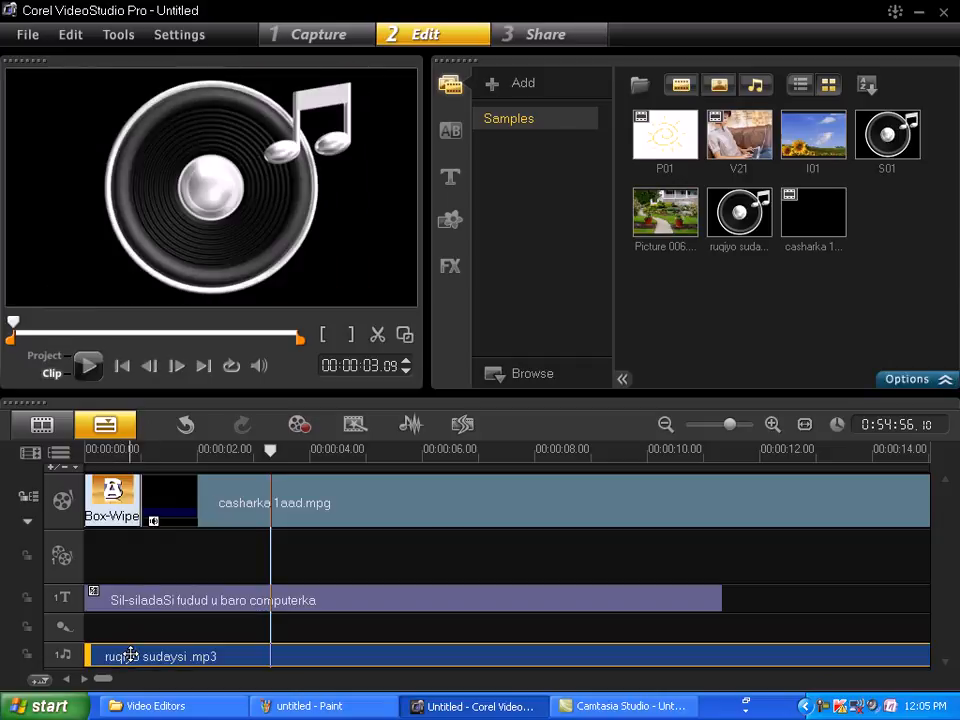
pyautogui.press('Delete')
pyautogui.moveTo(270, 451); pyautogui.dragTo(86, 451)
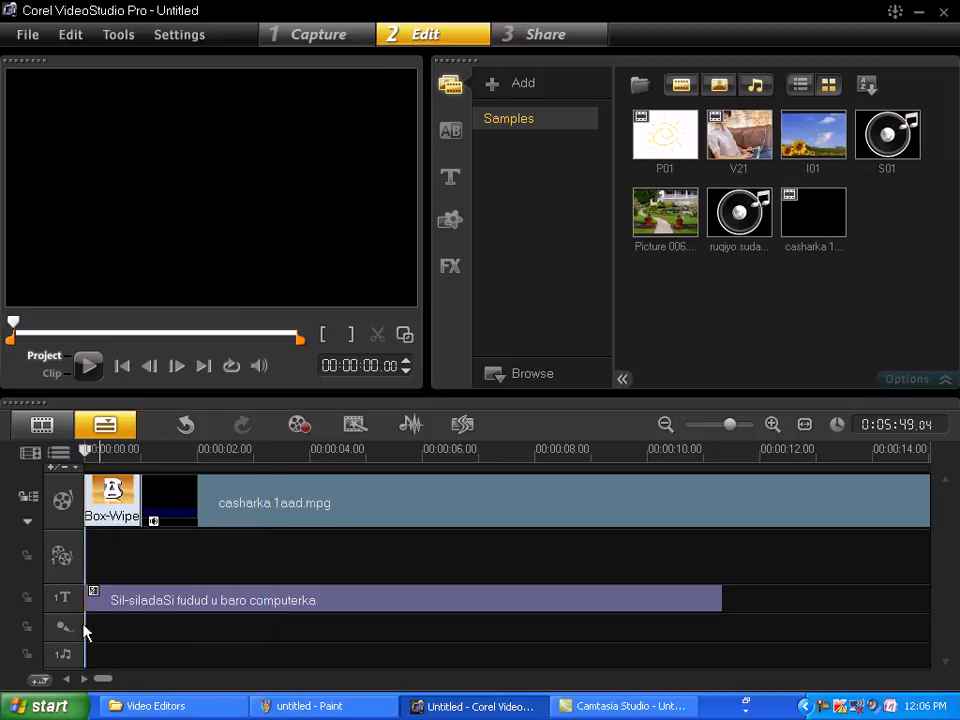
pyautogui.click(30, 34)
pyautogui.moveTo(102, 318)
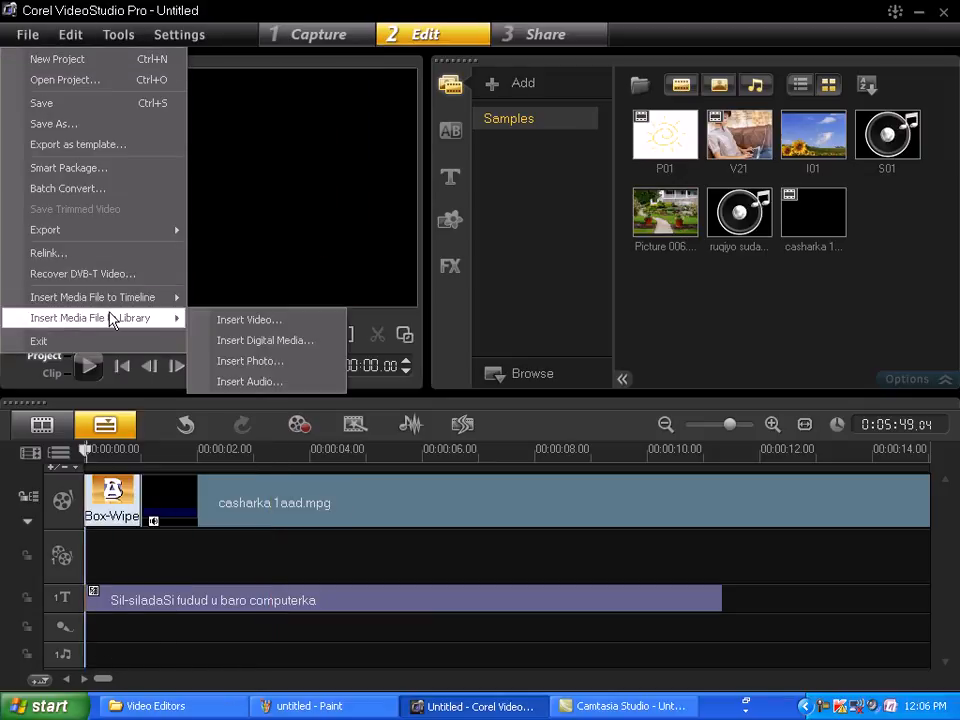
pyautogui.moveTo(130, 298)
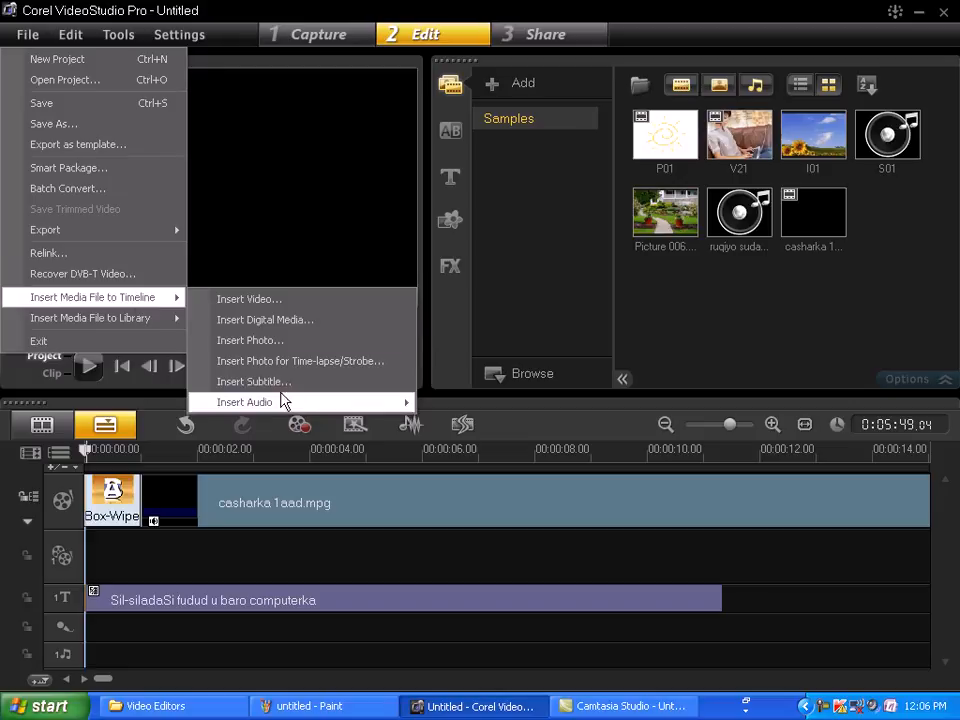
pyautogui.moveTo(368, 410)
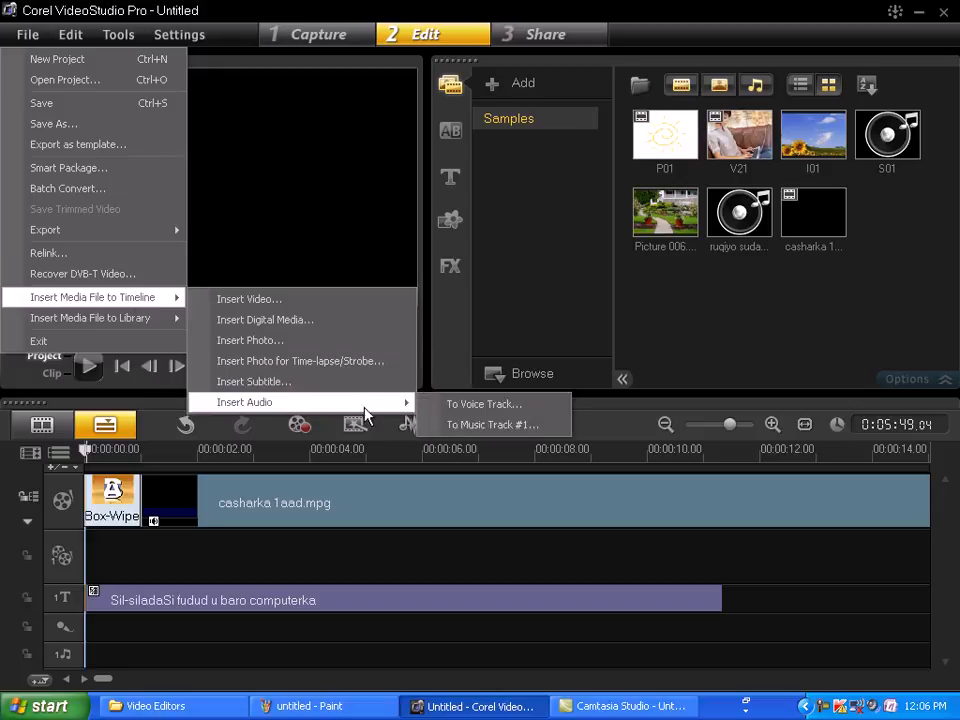
pyautogui.click(486, 406)
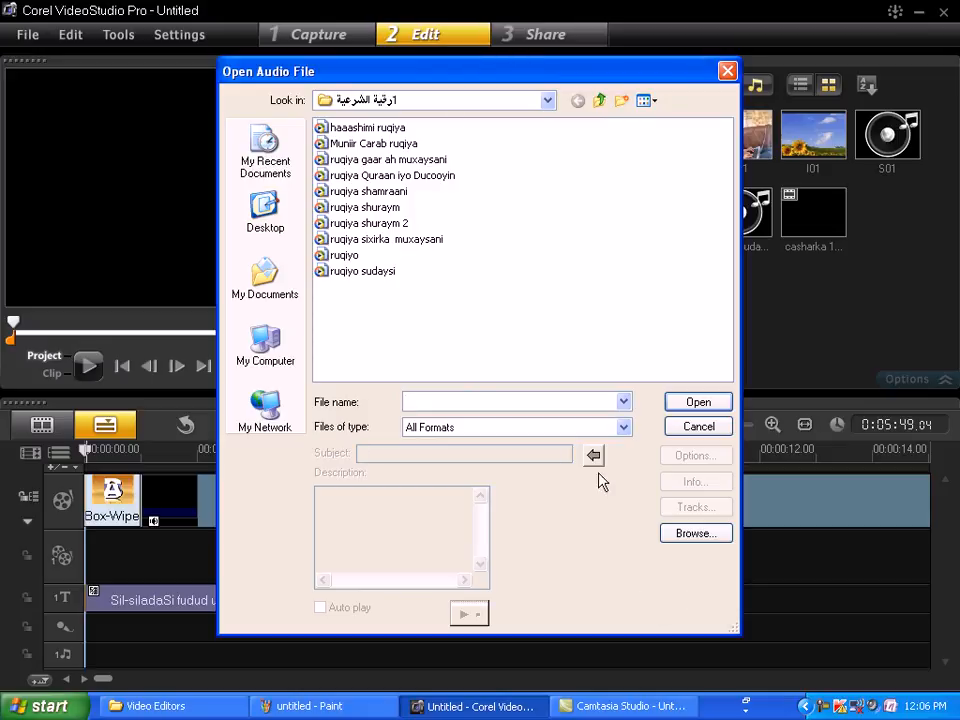
pyautogui.click(728, 71)
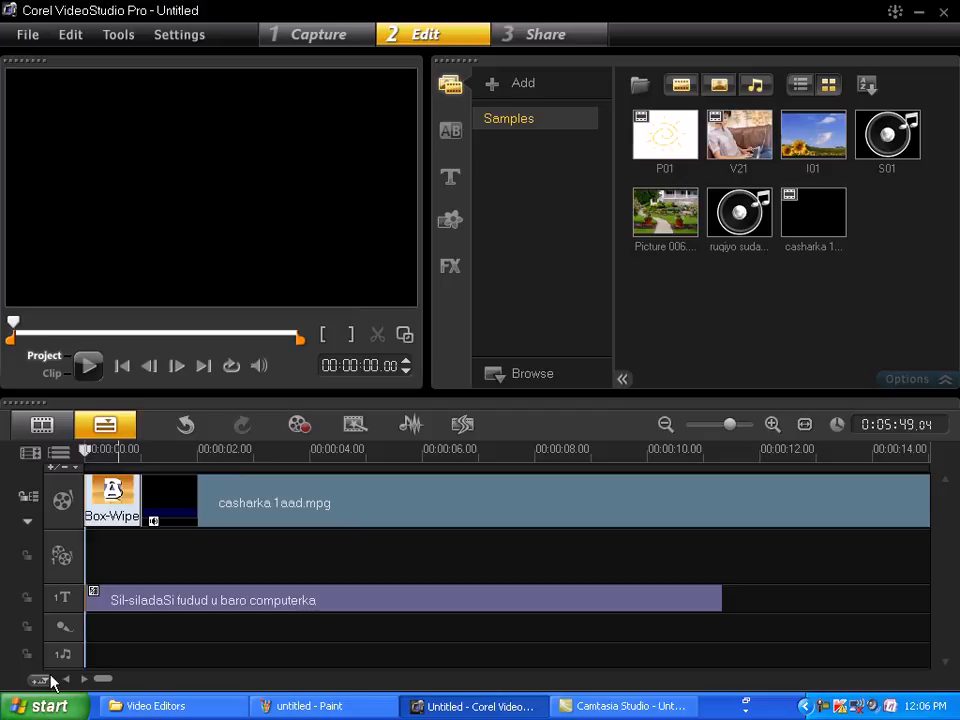
# Locate the Sound Recorder program among the Windows Entertainment accessories, and return to the video project without starting it.
pyautogui.click(48, 704)
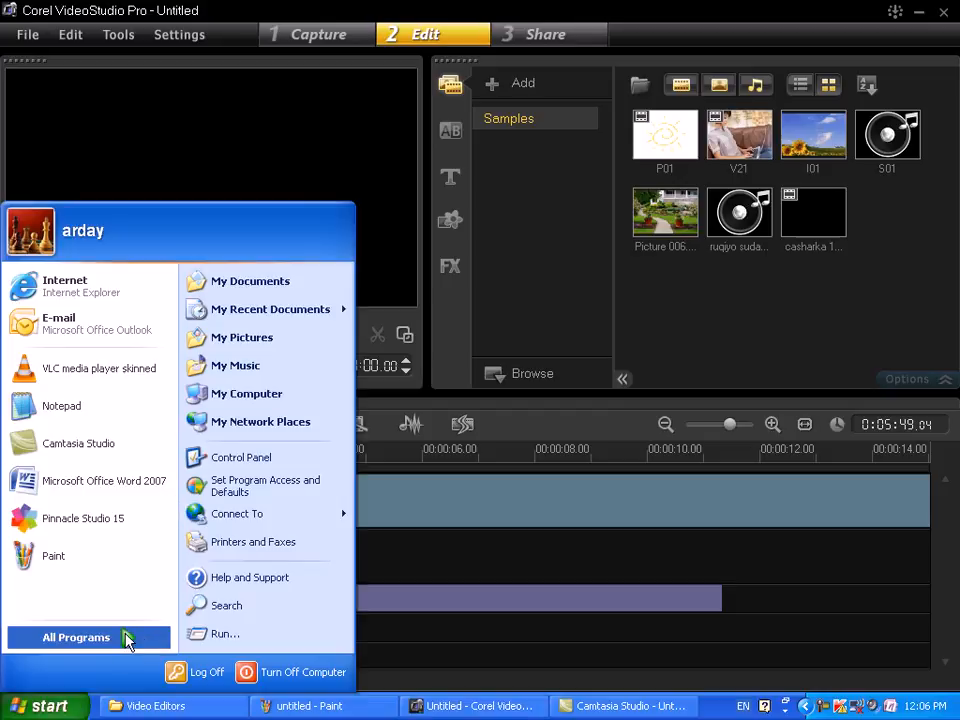
pyautogui.click(153, 635)
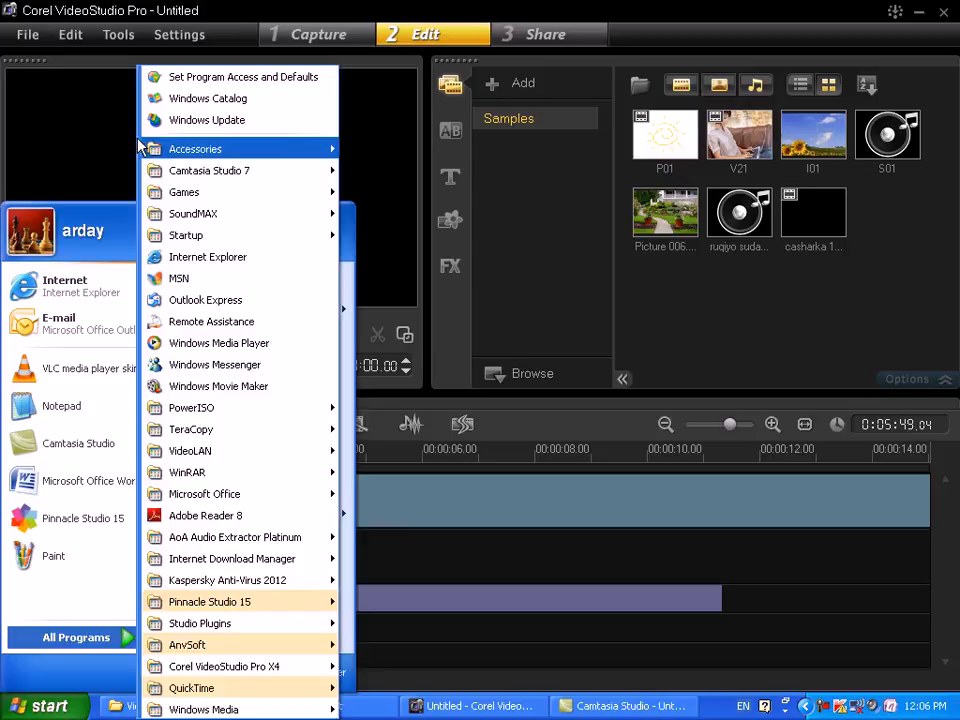
pyautogui.moveTo(311, 152)
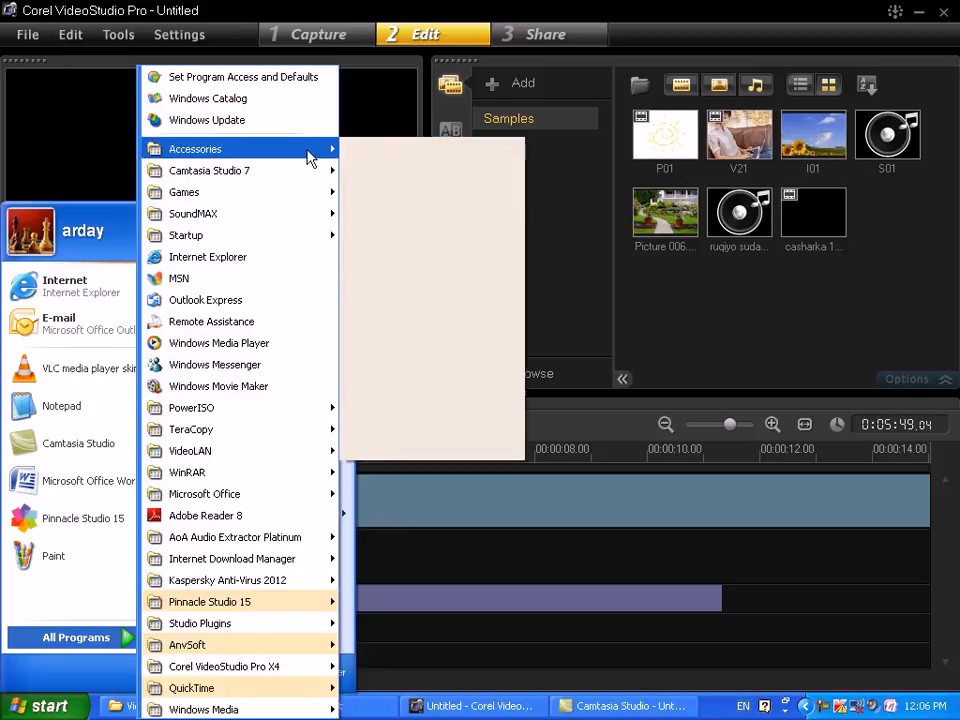
pyautogui.moveTo(306, 152)
pyautogui.mouseDown()
pyautogui.moveTo(291, 133)
pyautogui.moveTo(294, 156)
pyautogui.mouseUp()
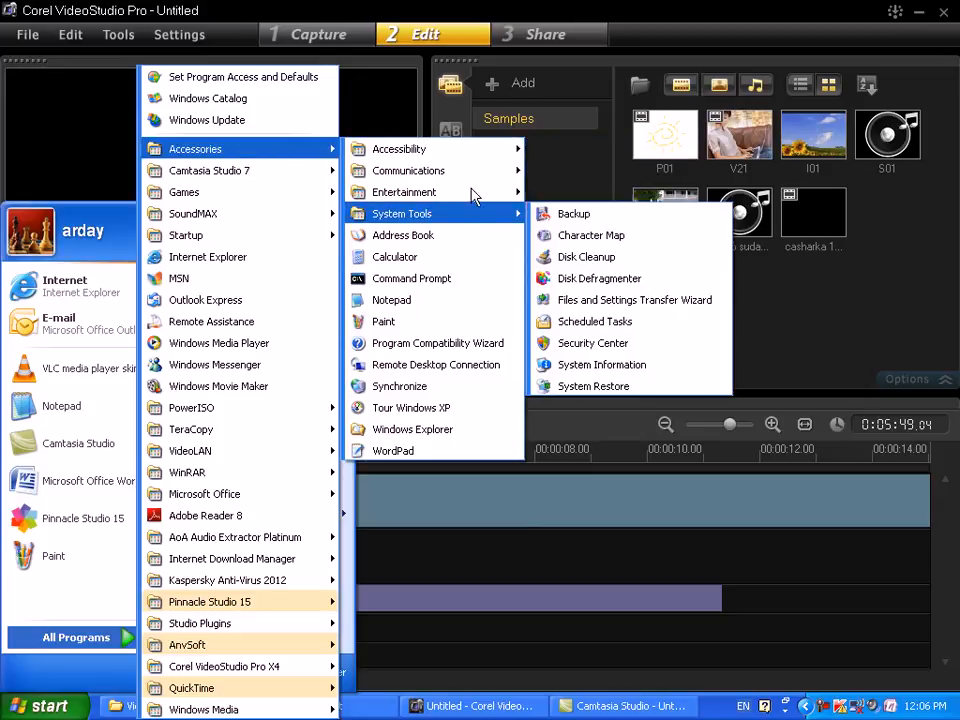
pyautogui.moveTo(478, 192)
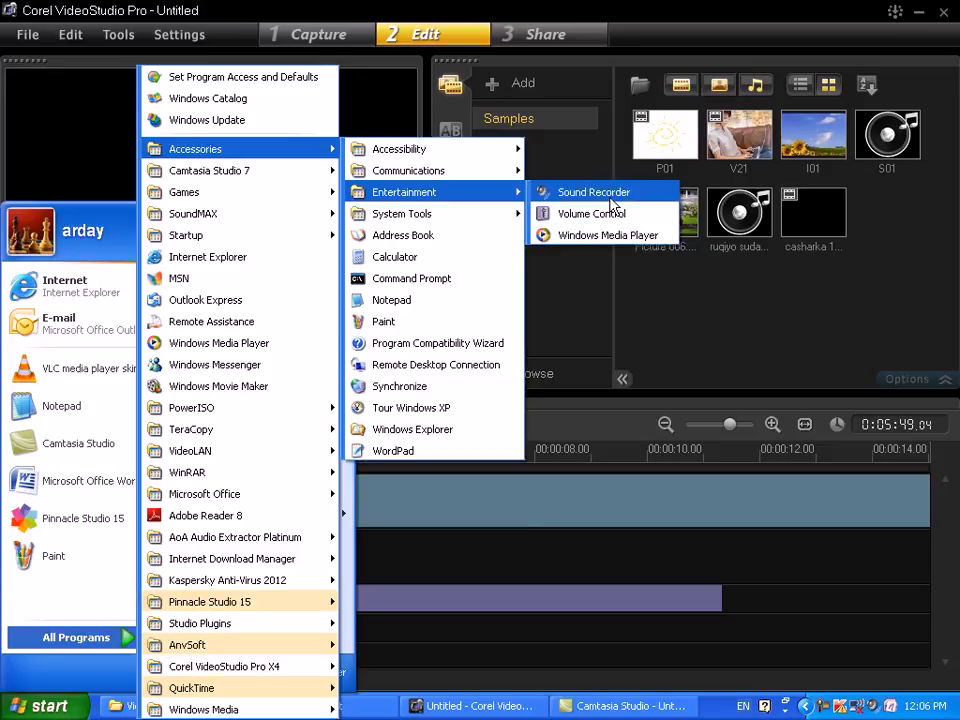
pyautogui.click(570, 436)
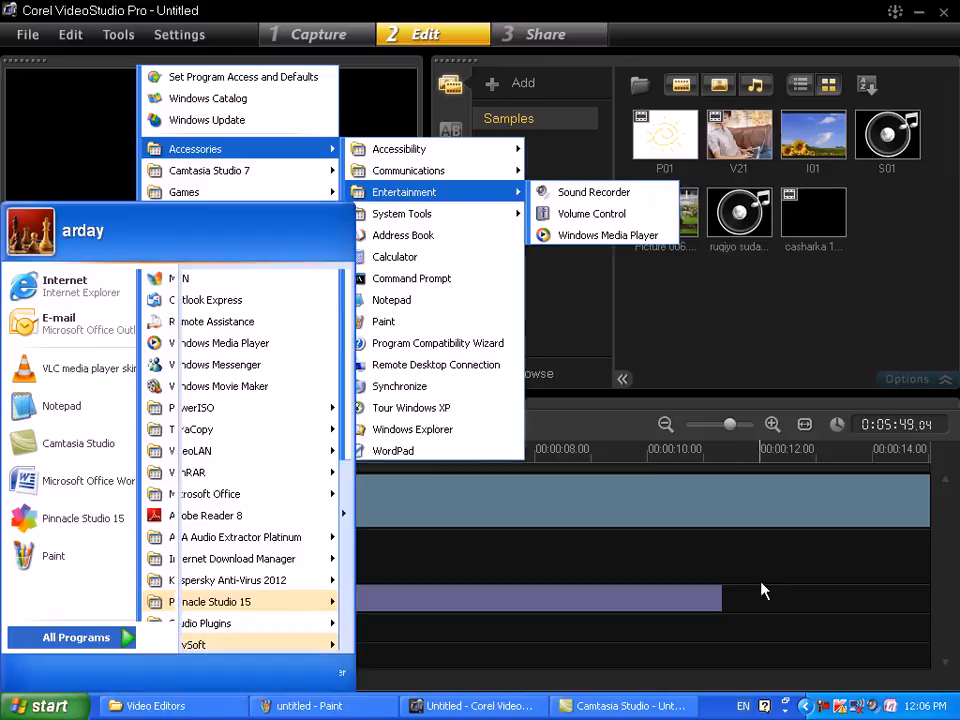
pyautogui.click(559, 554)
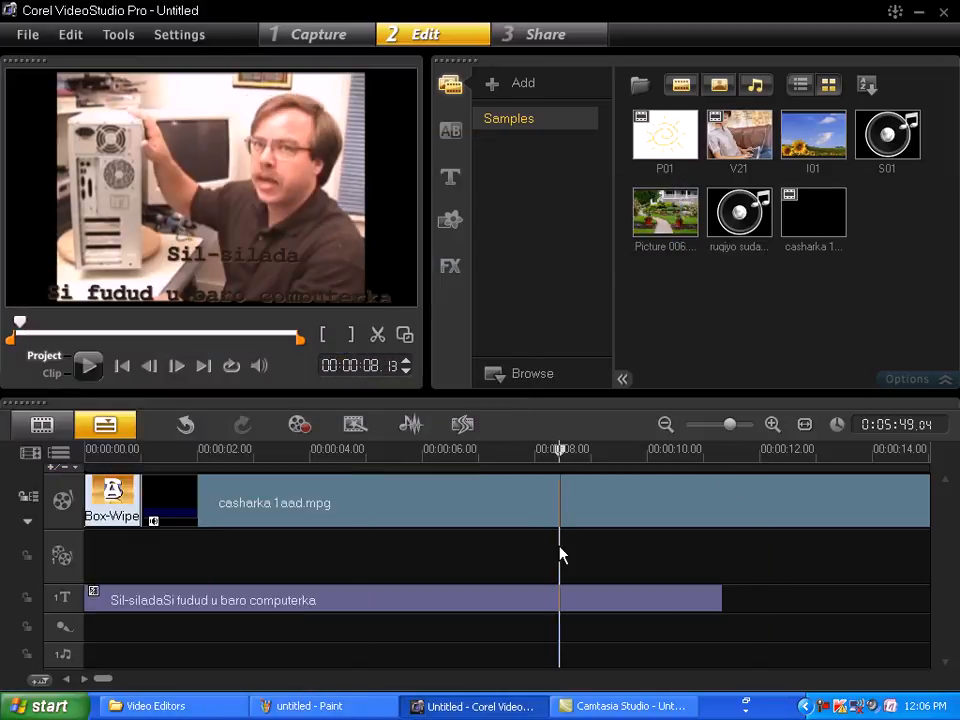